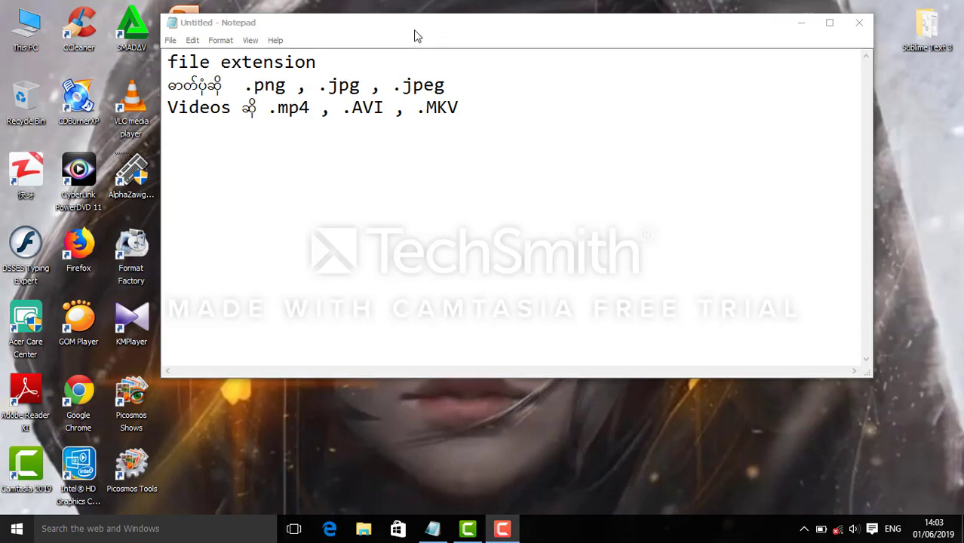
Step: Highlight the example extensions (.png, .jpeg, .mp4, .AVI) in the Notepad notes, then close Notepad
drag(416, 34, 429, 32)
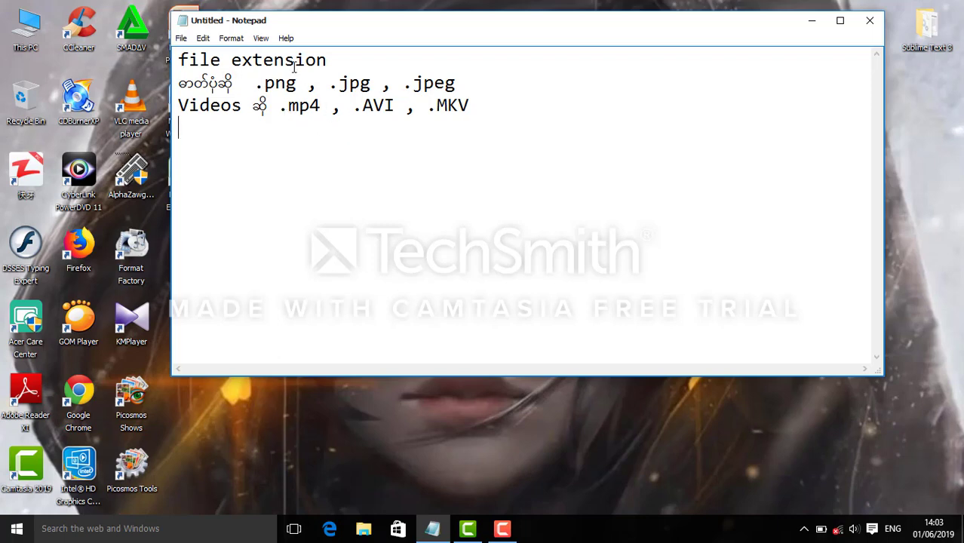
drag(332, 65, 162, 59)
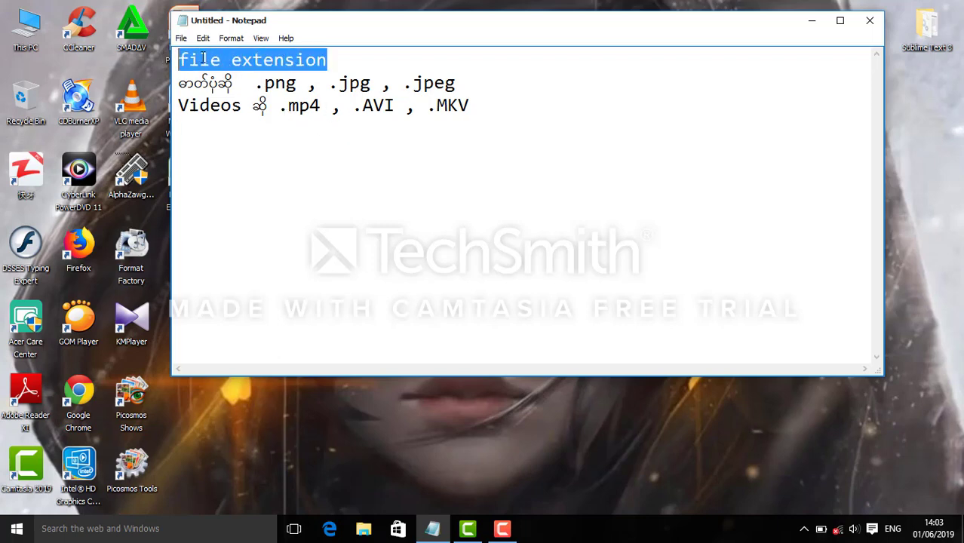
click(336, 61)
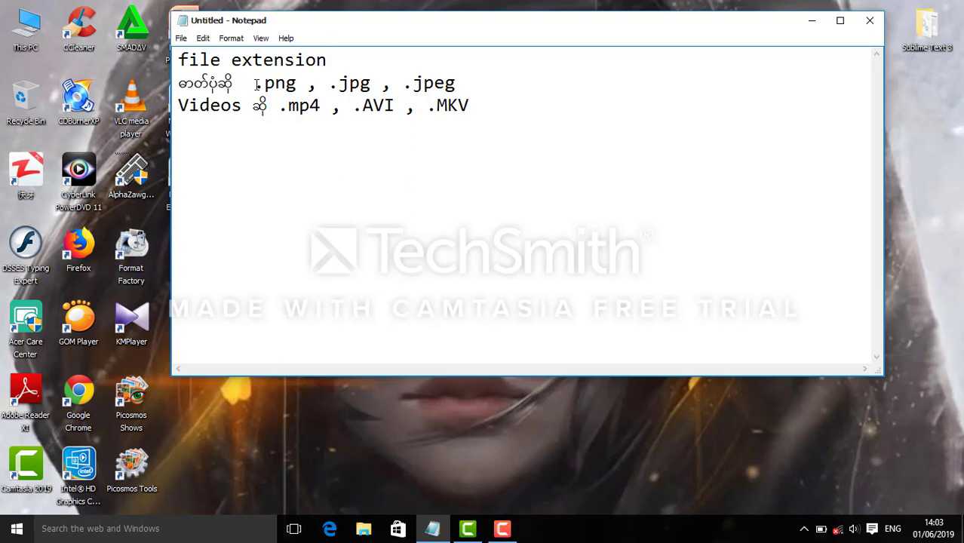
drag(257, 84, 299, 98)
click(296, 84)
drag(257, 85, 456, 84)
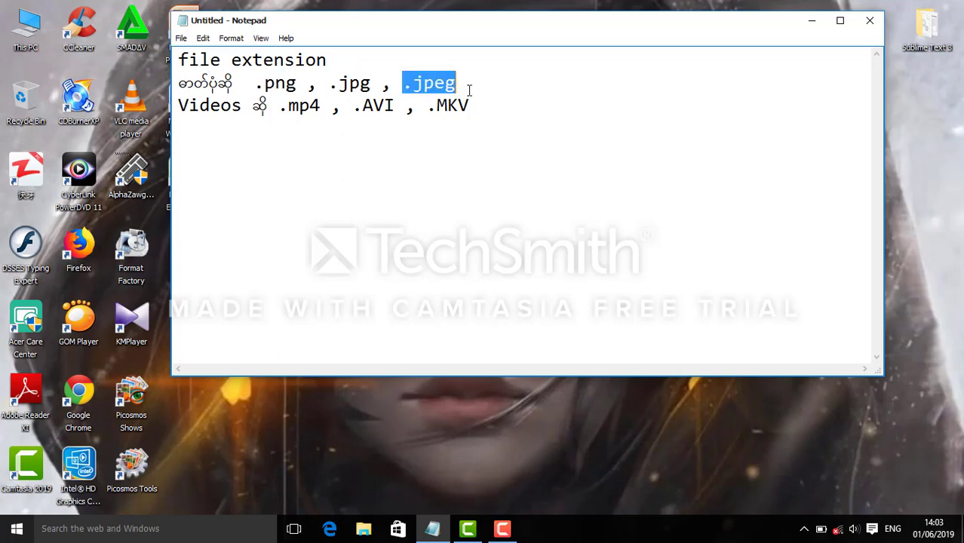
click(323, 133)
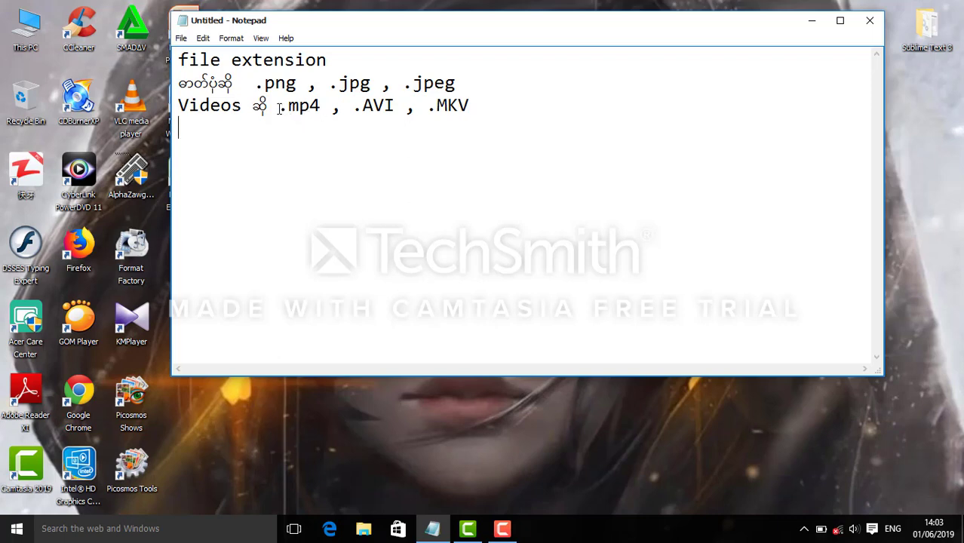
drag(280, 109, 490, 117)
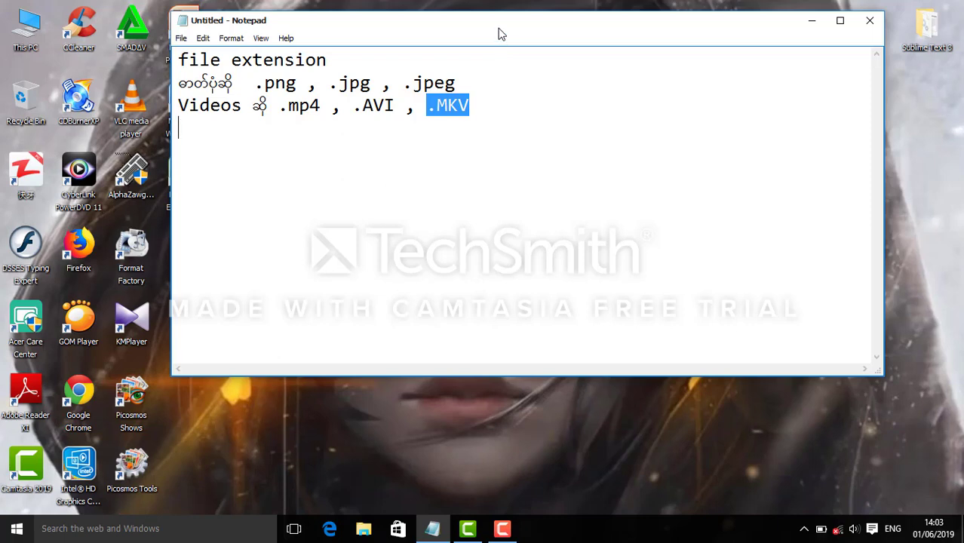
drag(500, 22, 495, 19)
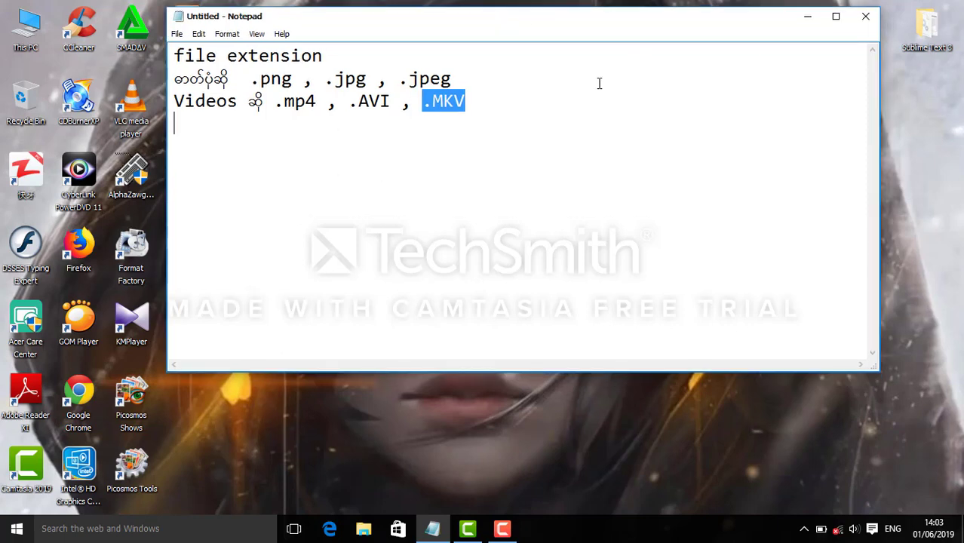
click(865, 16)
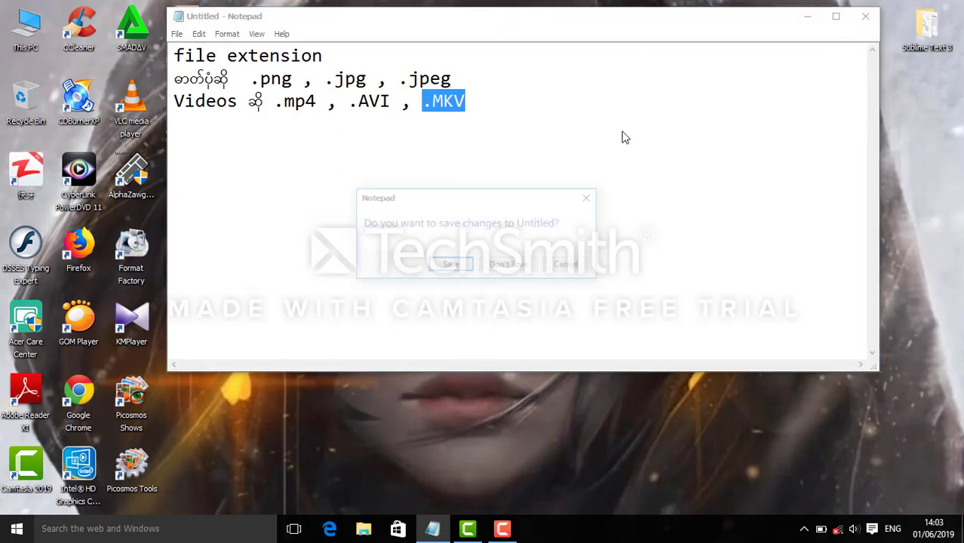
Step: Discard the notes unsaved and open the song's properties in This PC > Music
click(500, 263)
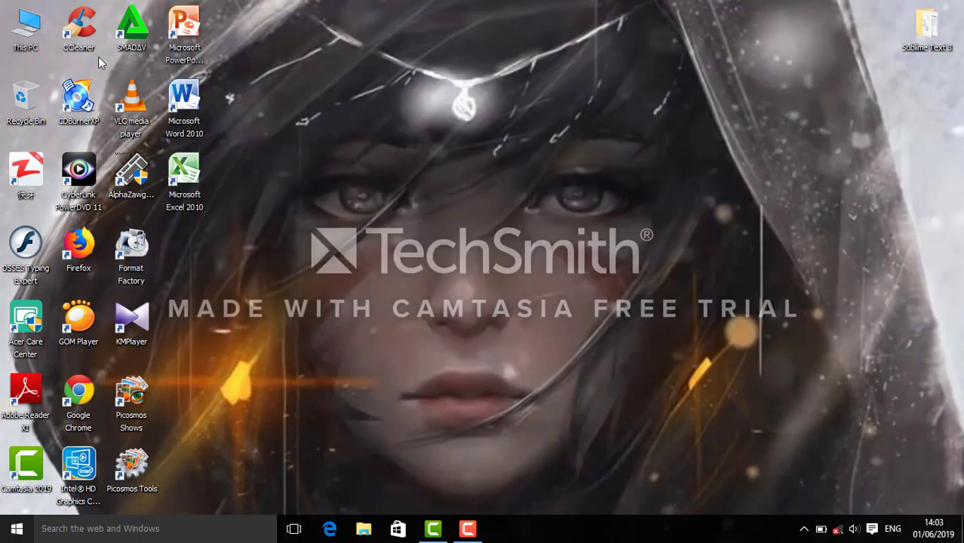
double_click(17, 29)
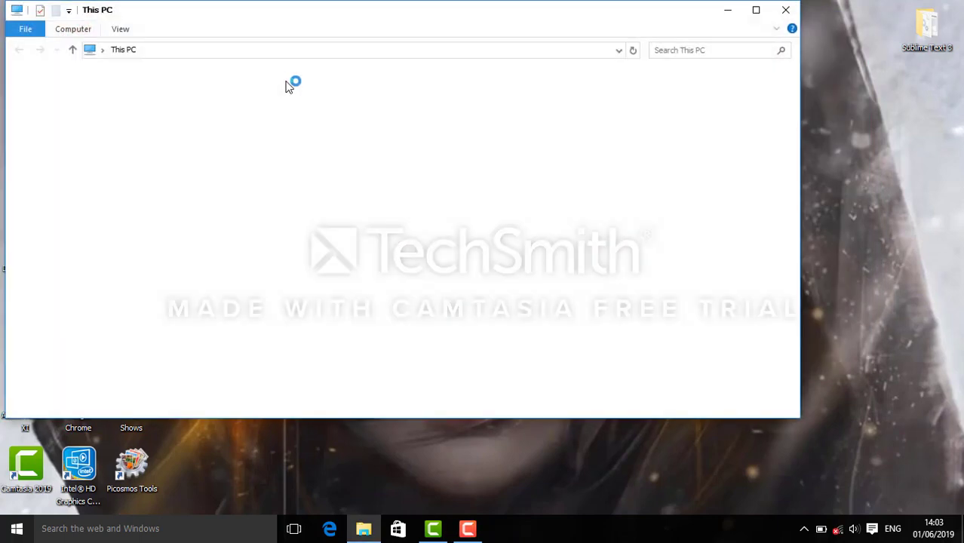
double_click(218, 157)
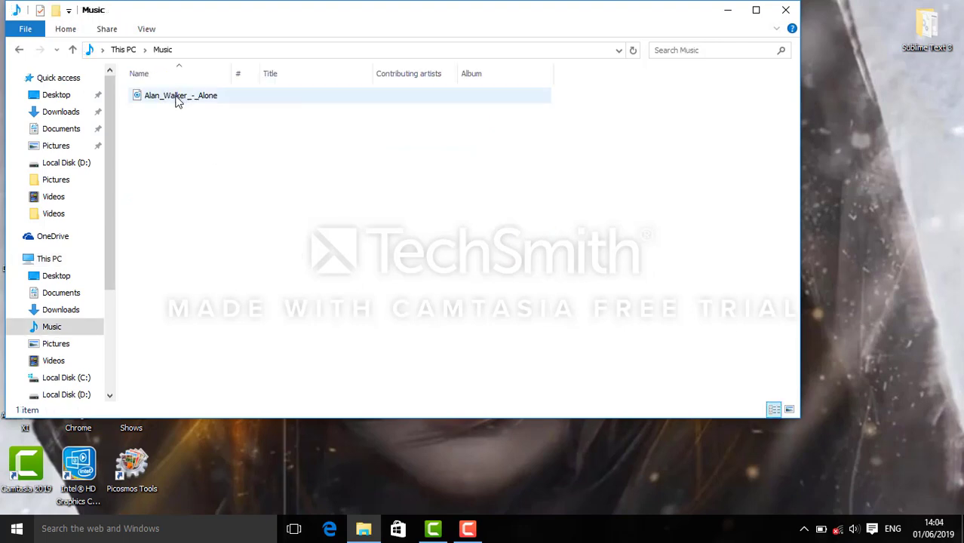
right_click(180, 101)
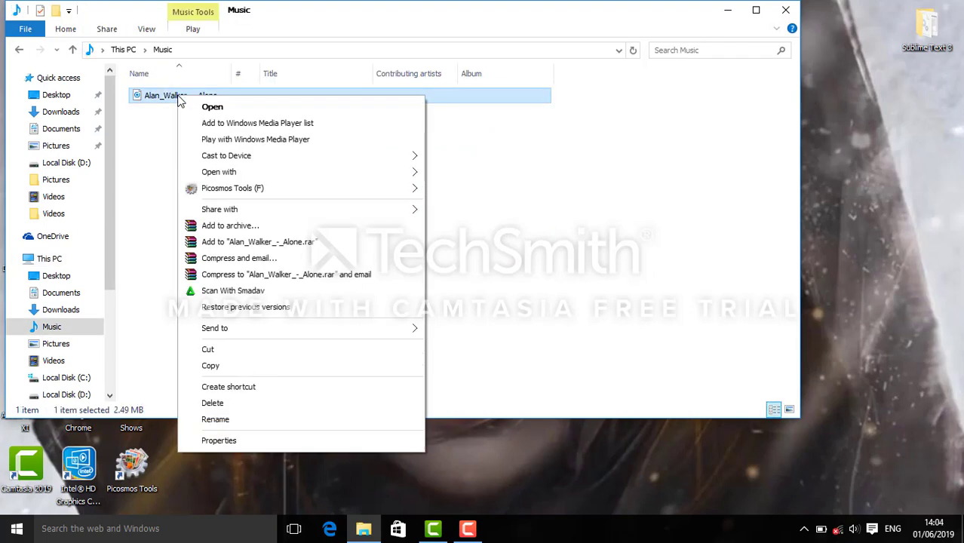
click(219, 441)
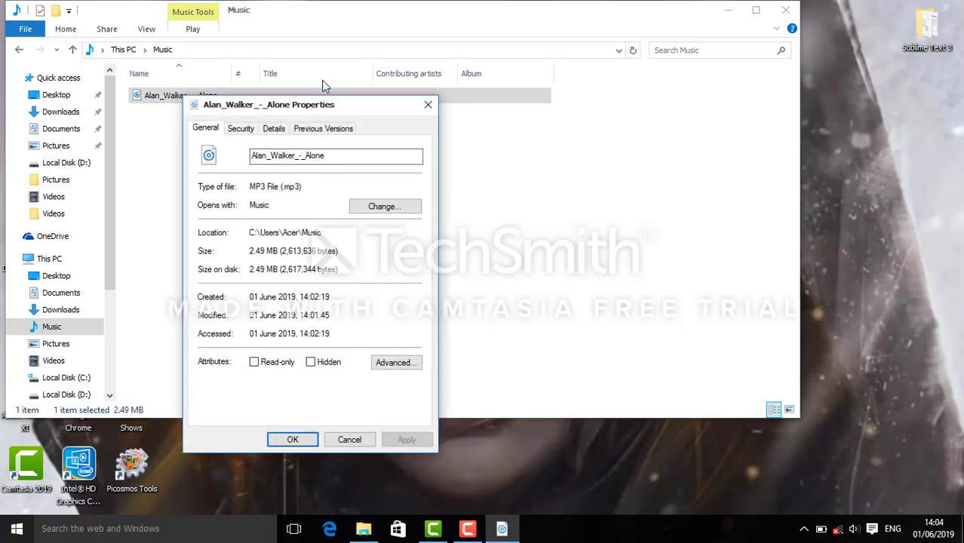
Step: Highlight the song's .mp3 file type, then cancel the properties window
drag(309, 102, 343, 39)
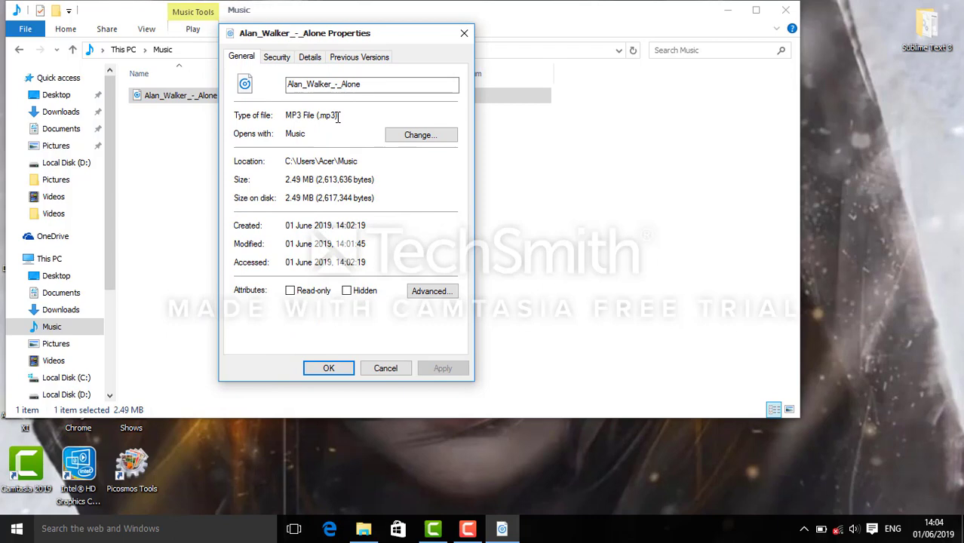
drag(338, 116, 317, 117)
click(314, 116)
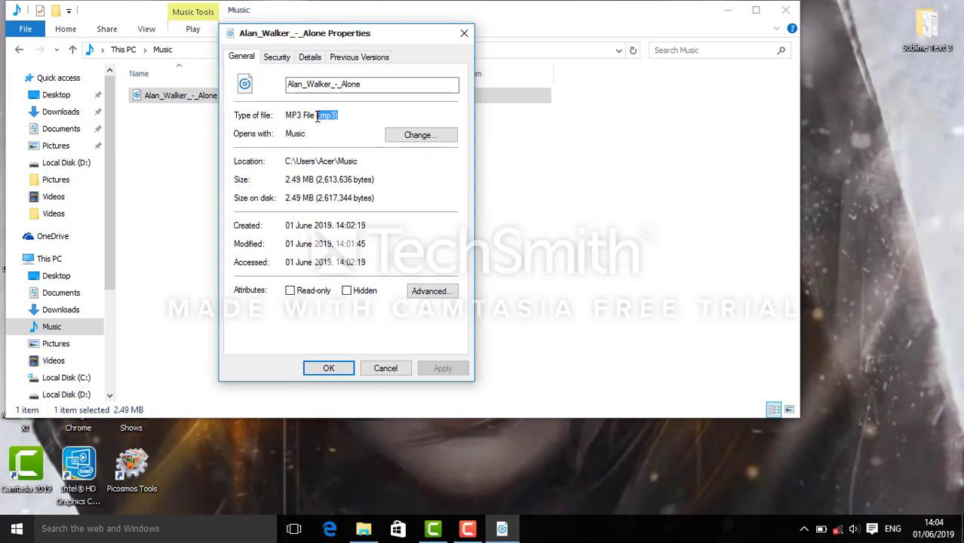
click(385, 368)
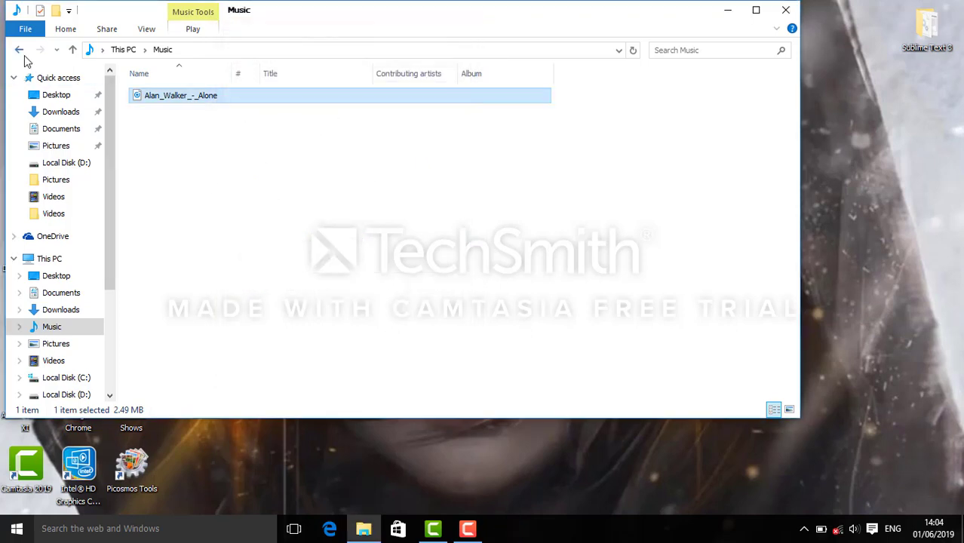
Step: Open Pictures and highlight the first photo's .jpg file type in its properties, then close them
click(19, 49)
click(359, 165)
double_click(359, 165)
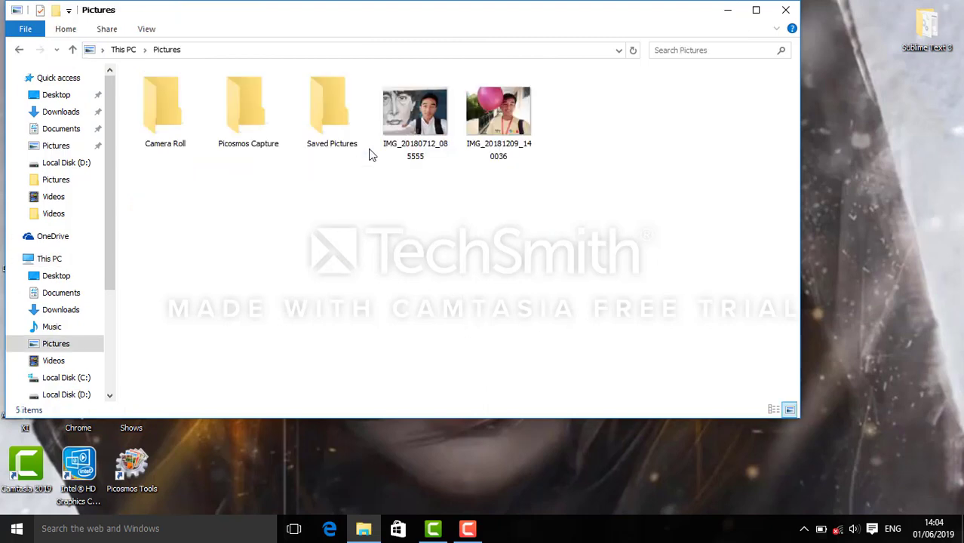
right_click(397, 98)
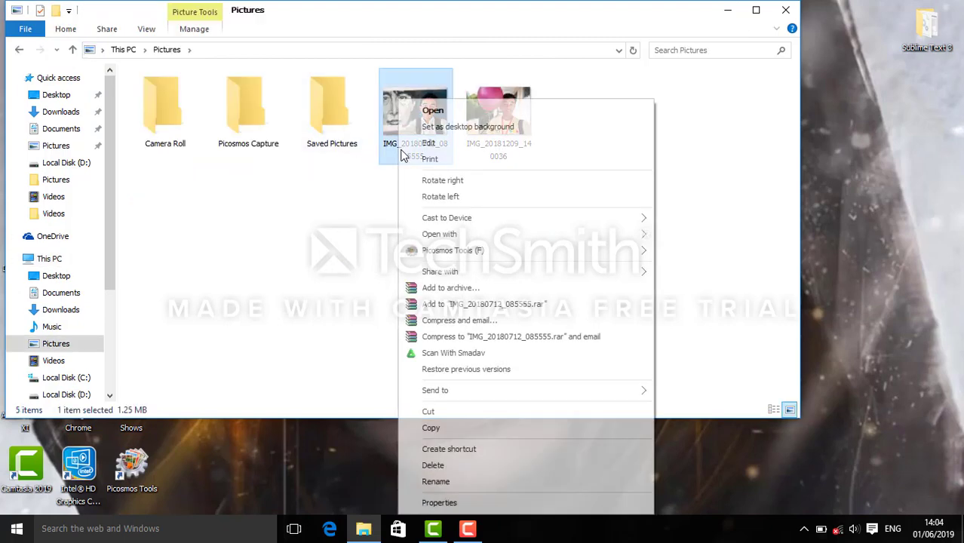
click(447, 503)
drag(498, 143, 365, 59)
mouse_move(386, 134)
mouse_down()
mouse_move(356, 134)
mouse_move(380, 134)
mouse_move(368, 134)
mouse_up()
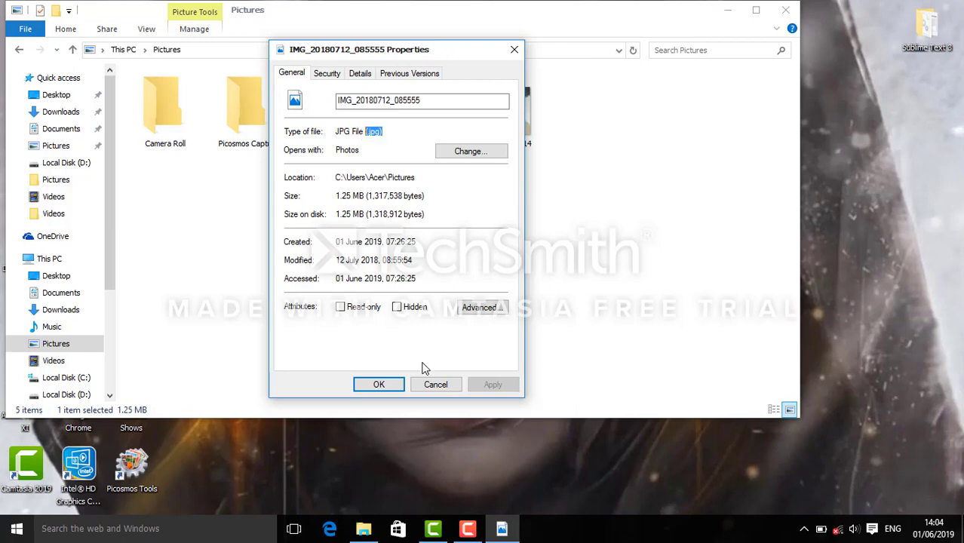
click(435, 385)
Step: View the second photo's .jpg properties, then return to This PC
click(491, 105)
right_click(487, 99)
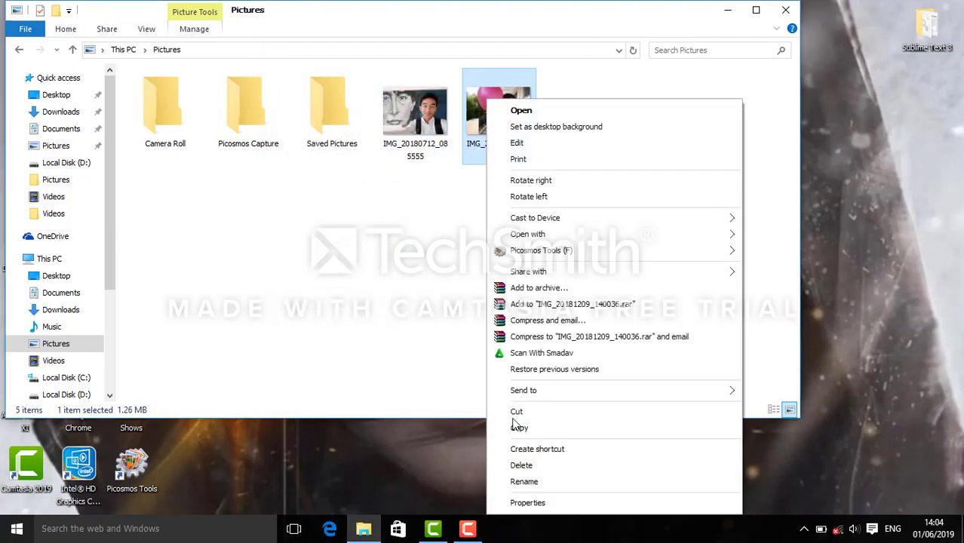
click(525, 503)
drag(562, 128, 424, 48)
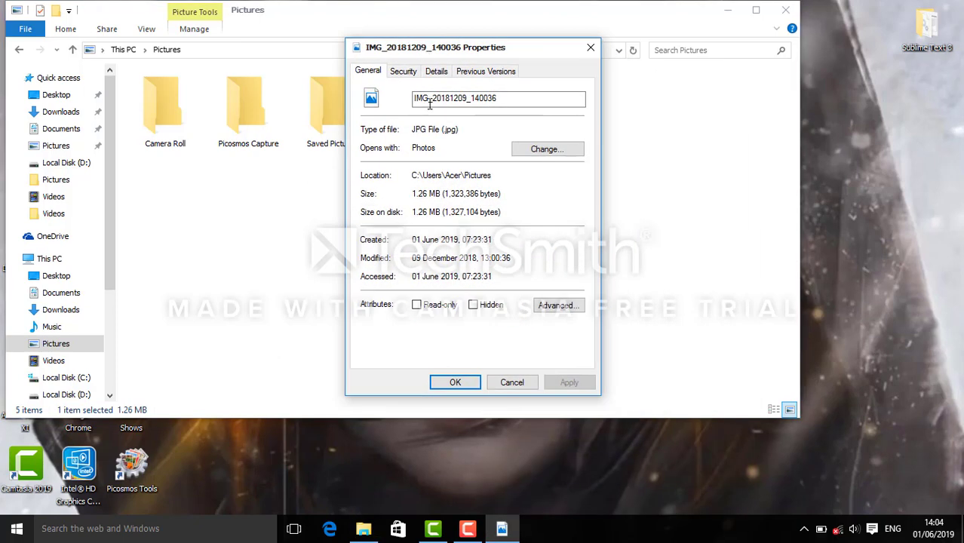
click(519, 384)
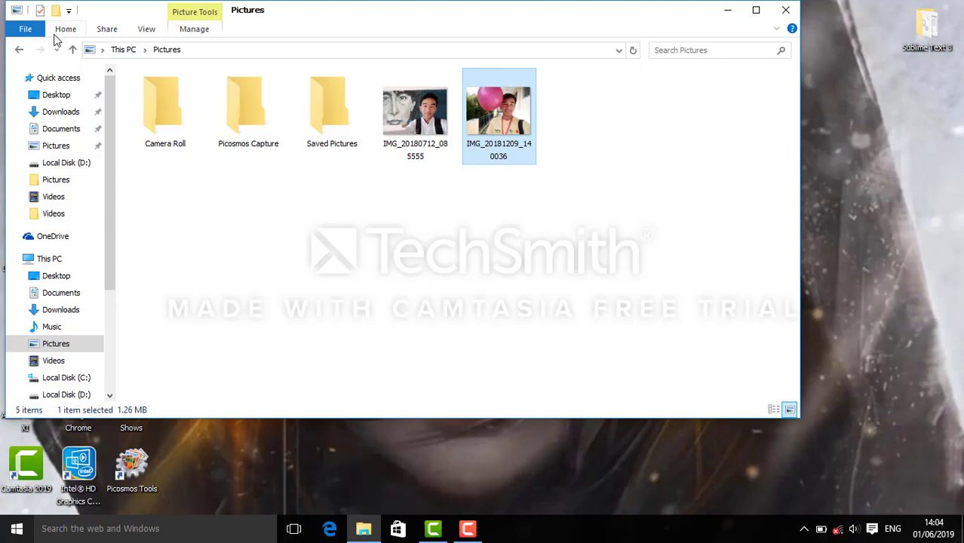
click(17, 53)
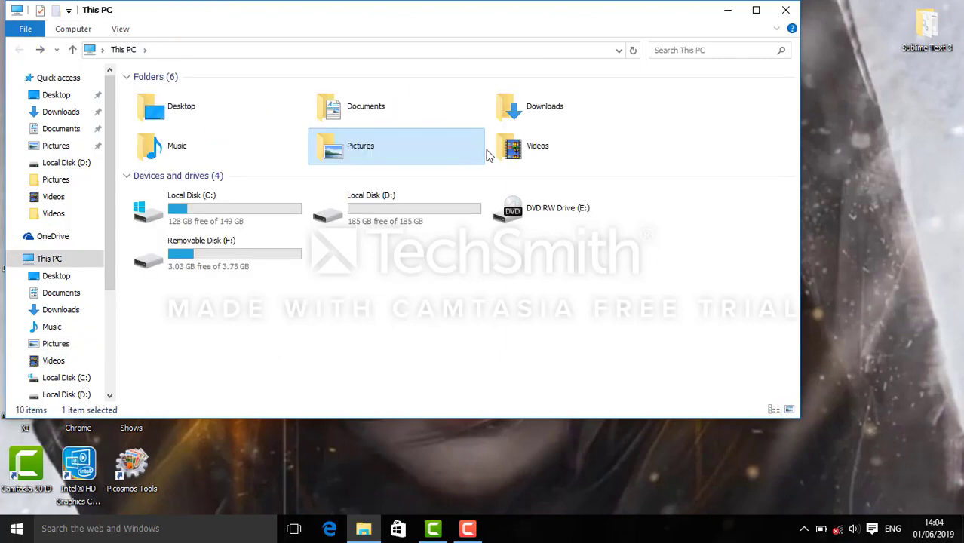
Step: In Videos, highlight Acer Driver Install's MP4 (.mp4) file type in its properties, then return to This PC
double_click(532, 148)
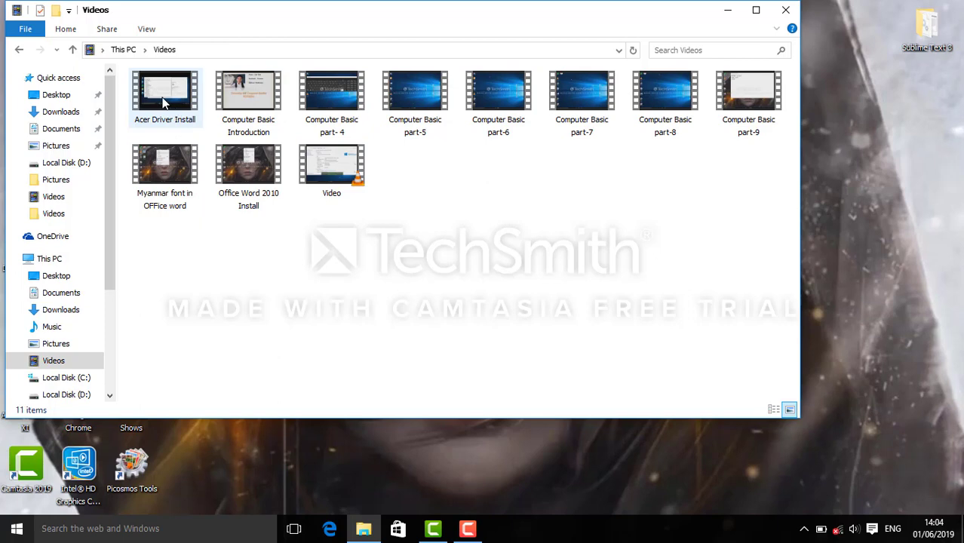
right_click(167, 101)
click(223, 408)
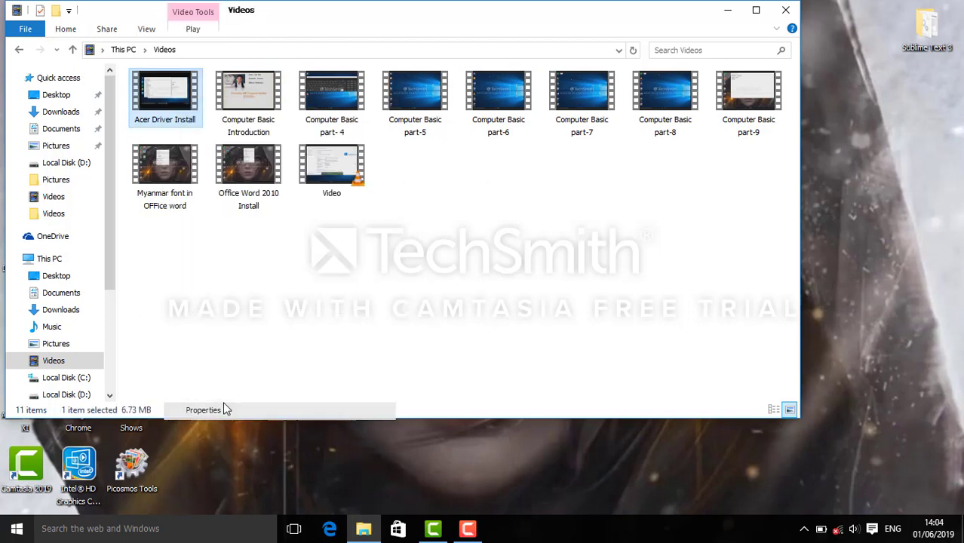
drag(283, 96, 298, 36)
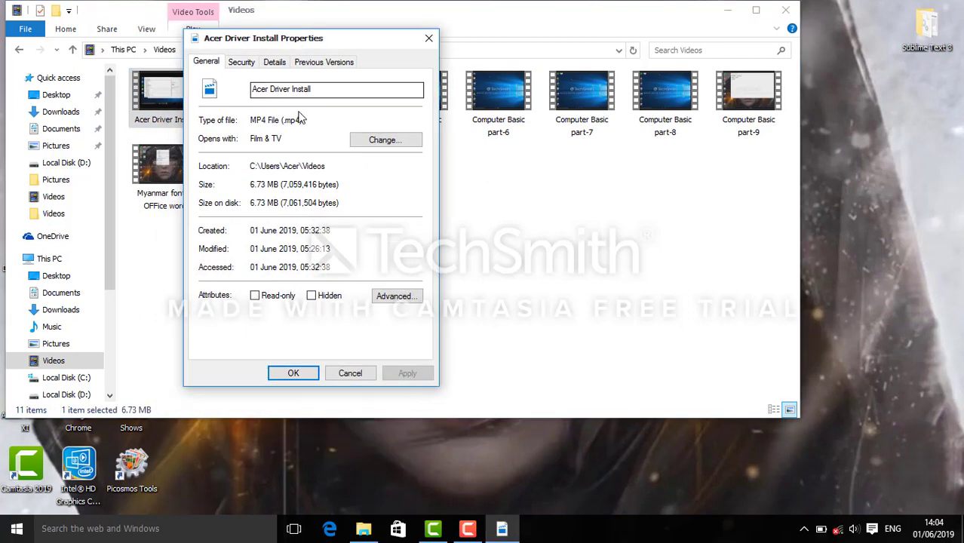
mouse_move(270, 120)
mouse_down()
mouse_move(298, 121)
mouse_move(283, 123)
mouse_up()
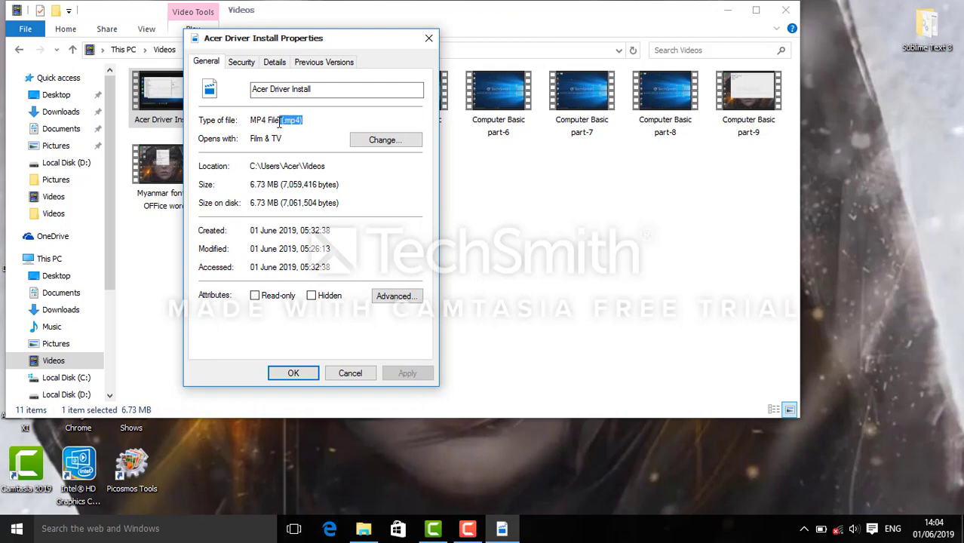
click(347, 375)
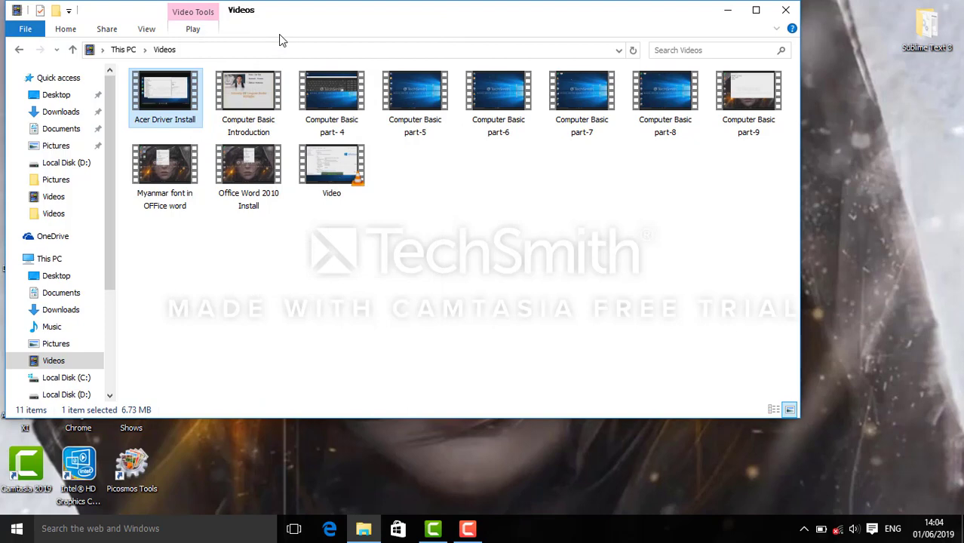
drag(288, 15, 328, 16)
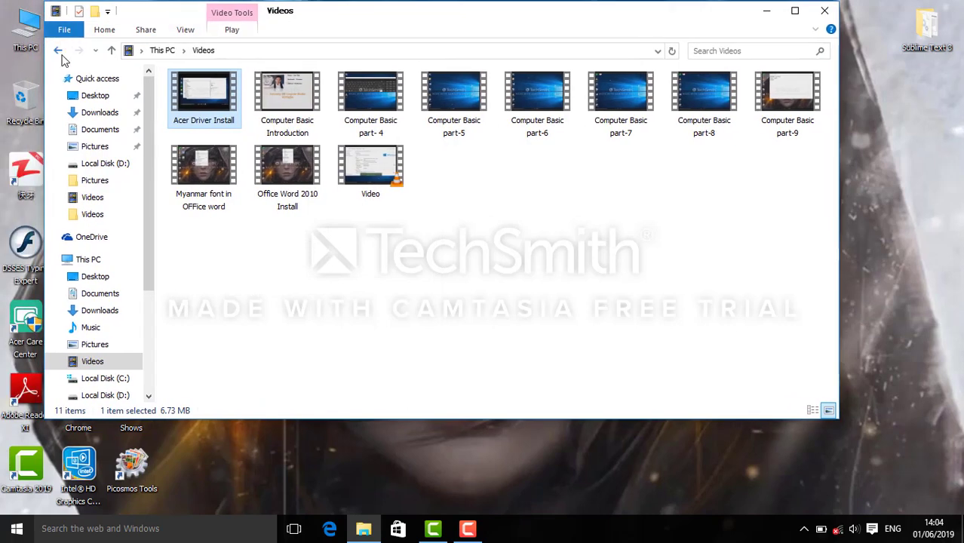
click(60, 52)
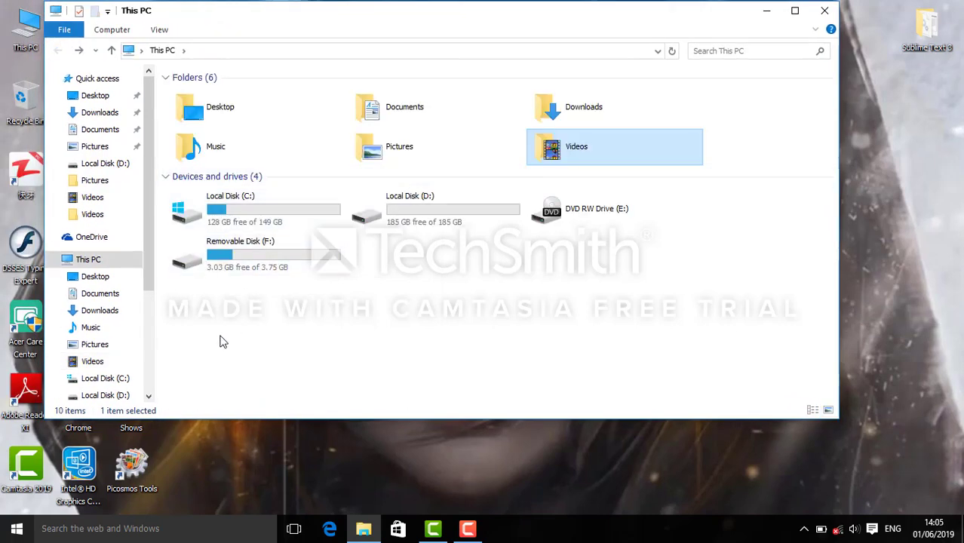
Step: Open Removable Disk (F:) and highlight camtasia's Application (.exe) file type in its properties, then cancel
double_click(246, 255)
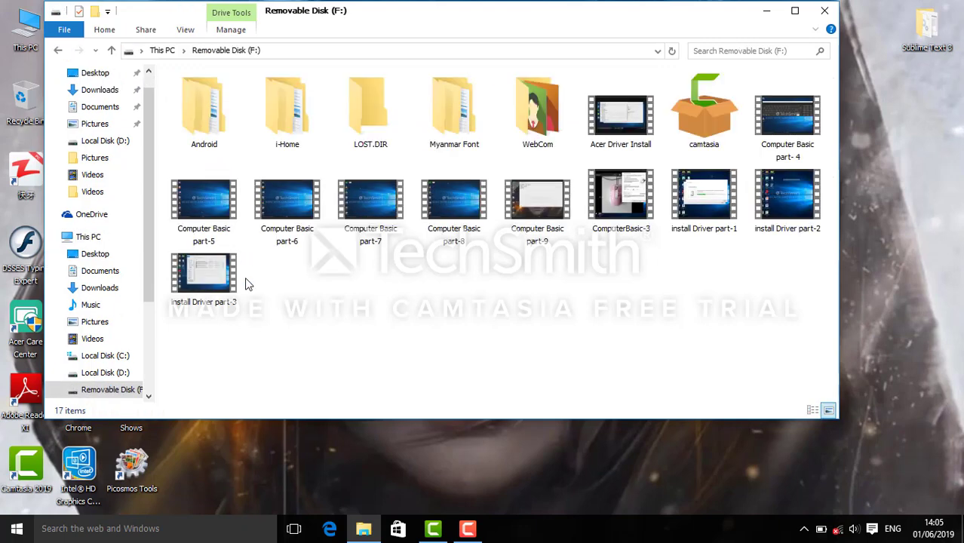
click(689, 113)
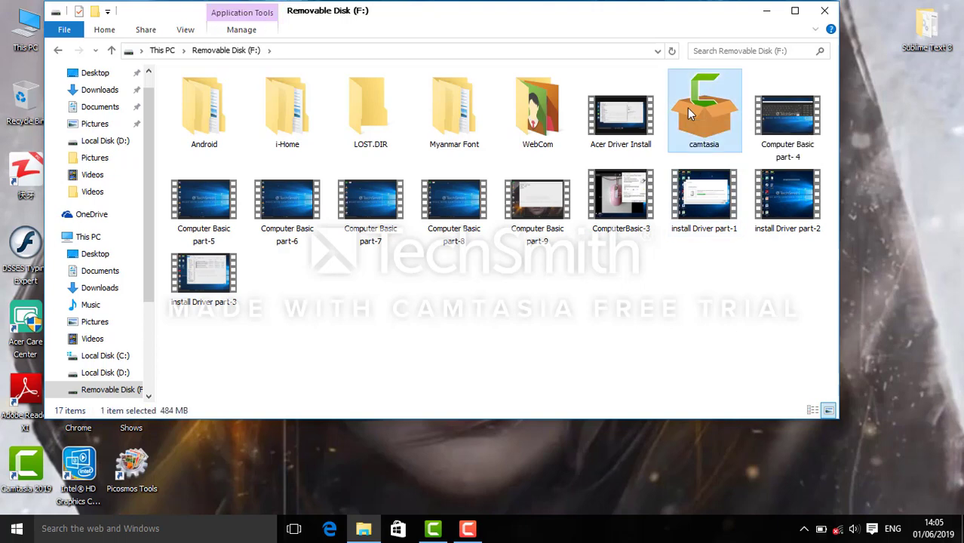
right_click(687, 108)
click(761, 480)
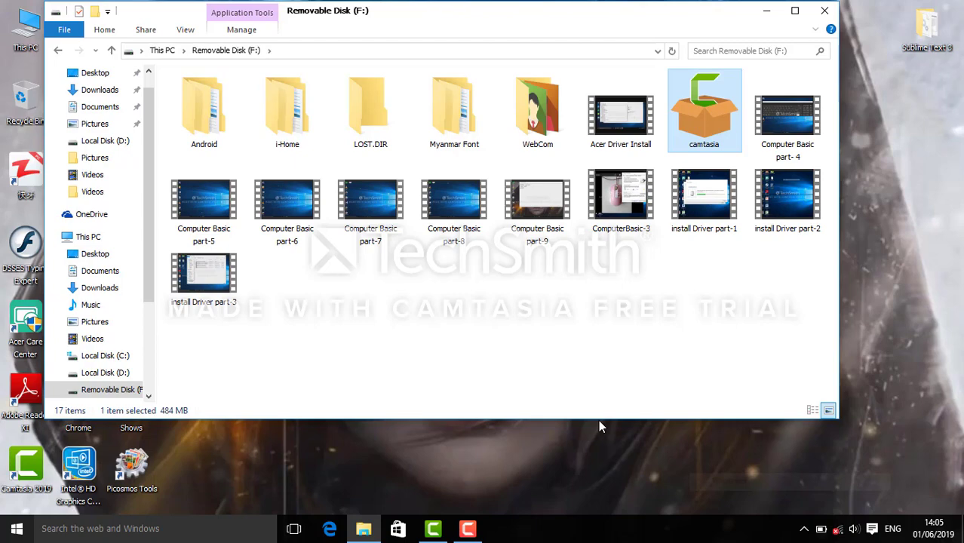
drag(743, 47, 467, 41)
drag(531, 123, 468, 126)
drag(535, 126, 492, 122)
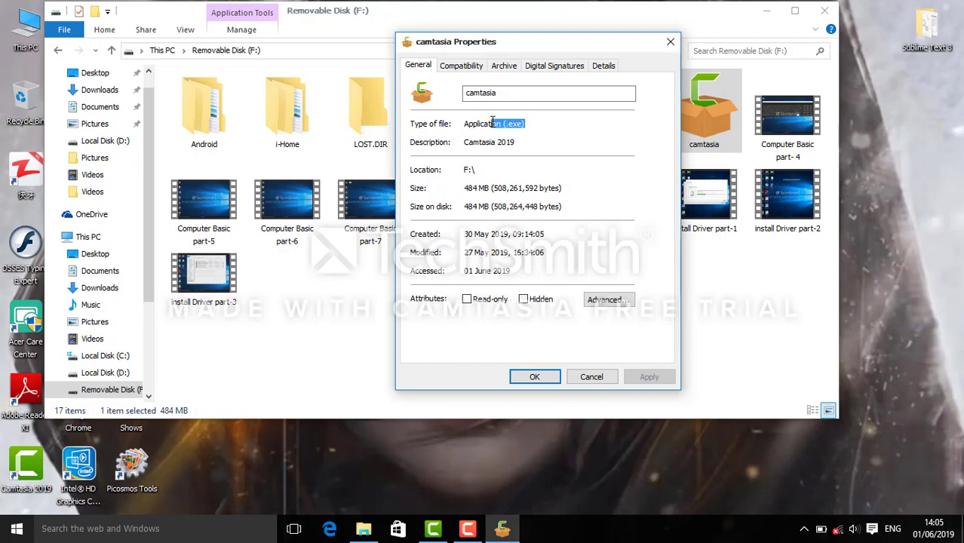
click(592, 378)
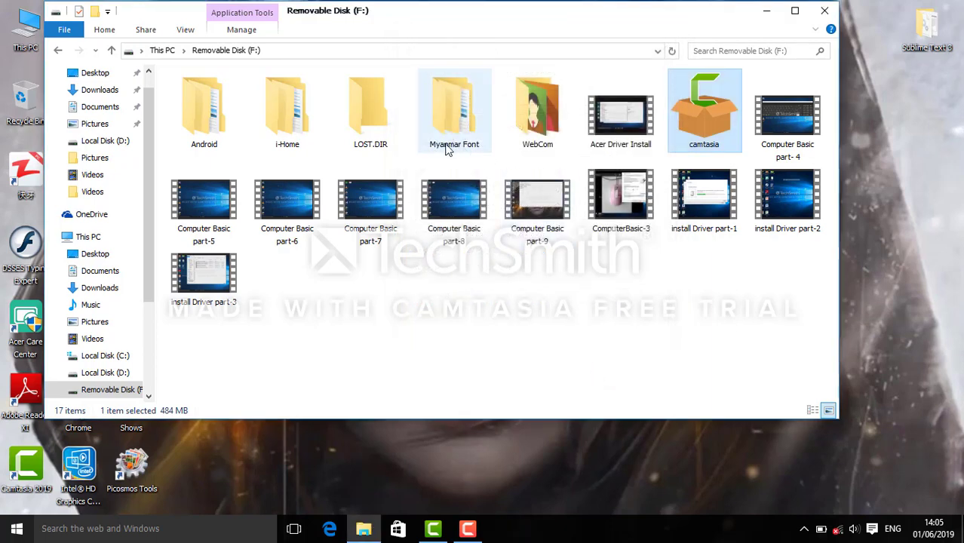
Step: Go into i-Home > san thit oo > html and view the html folder's properties showing 10 files
double_click(287, 124)
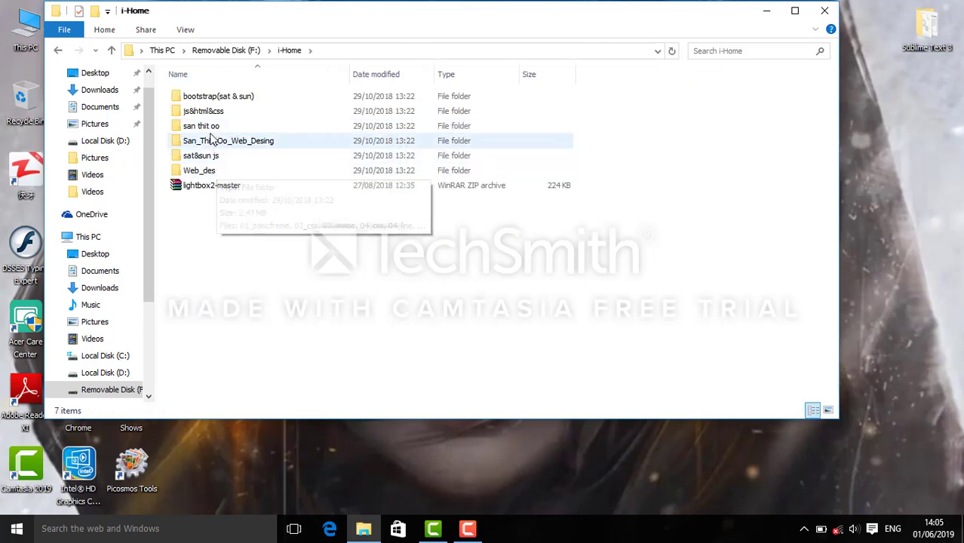
double_click(189, 127)
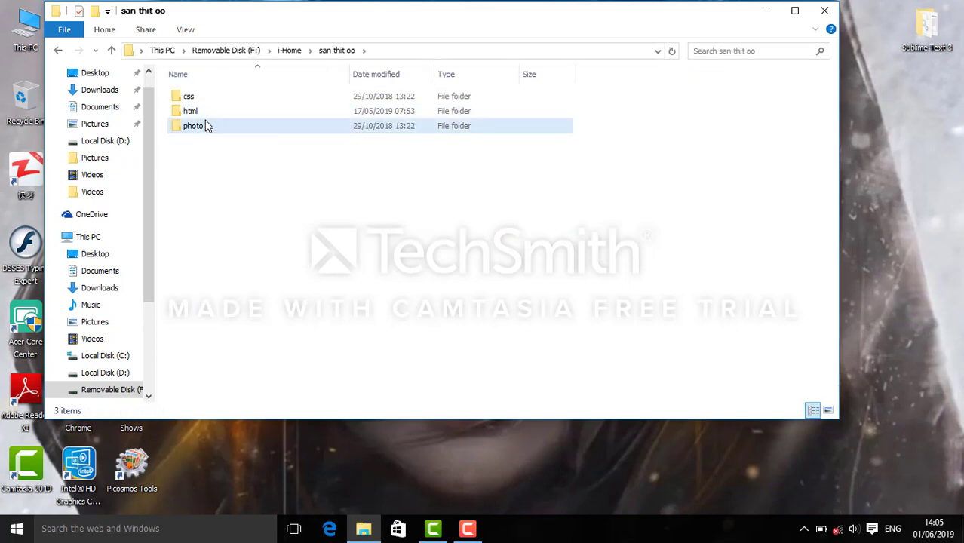
double_click(209, 113)
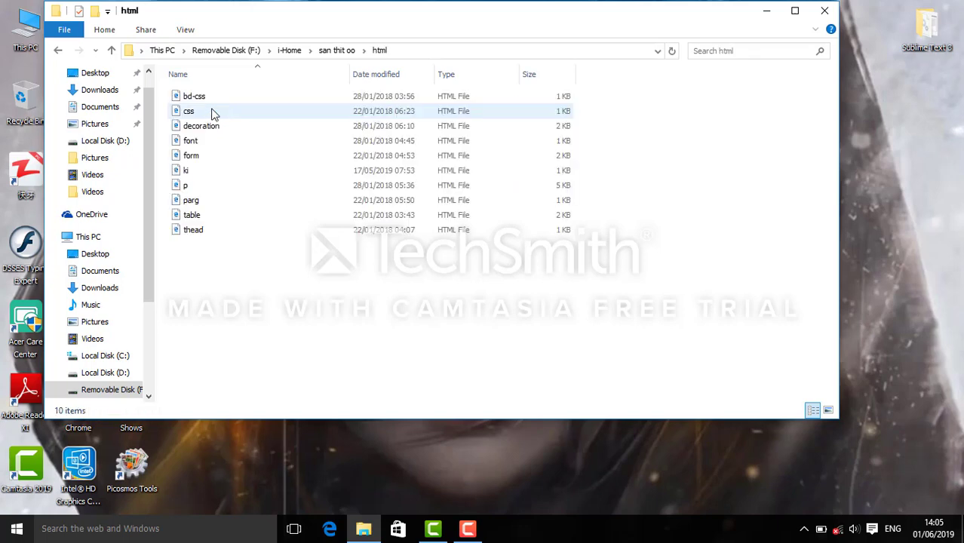
right_click(212, 98)
click(278, 318)
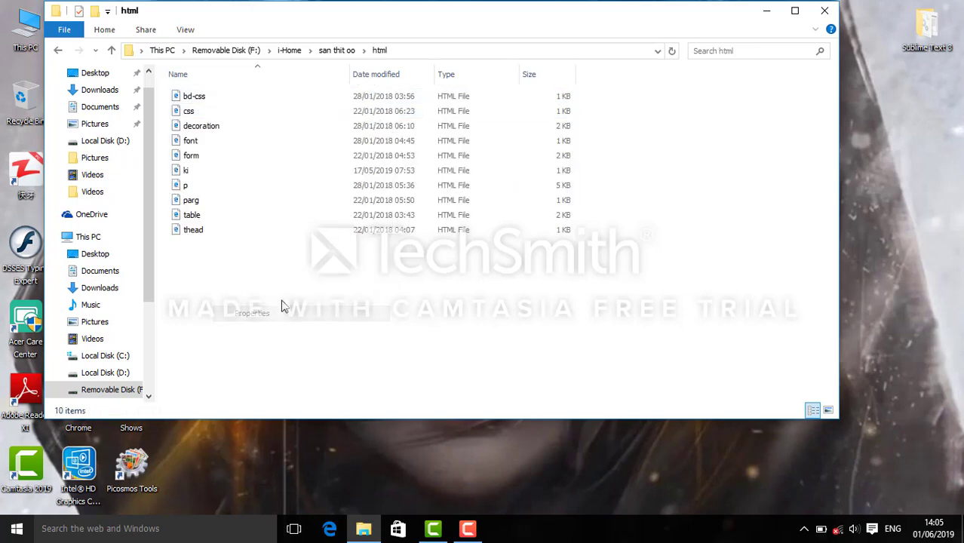
drag(217, 73, 461, 32)
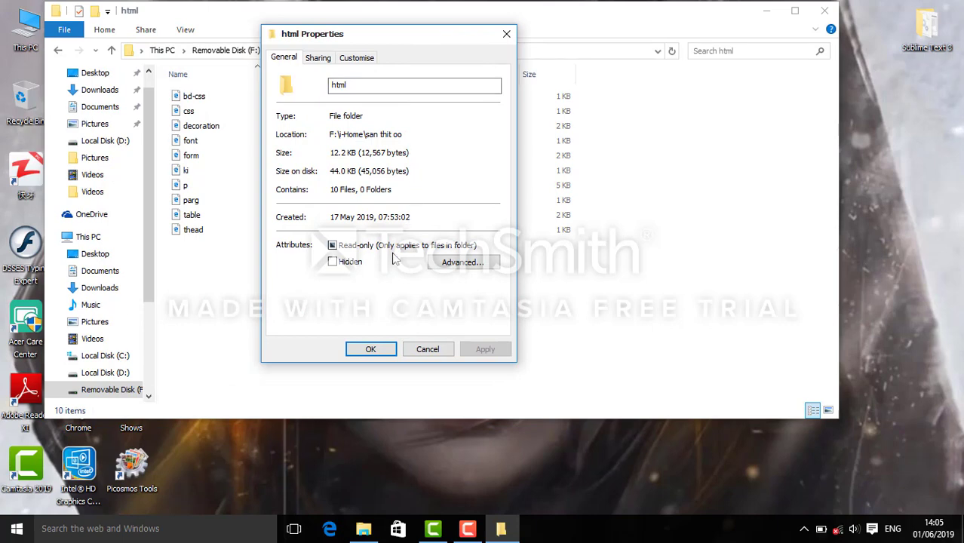
click(436, 353)
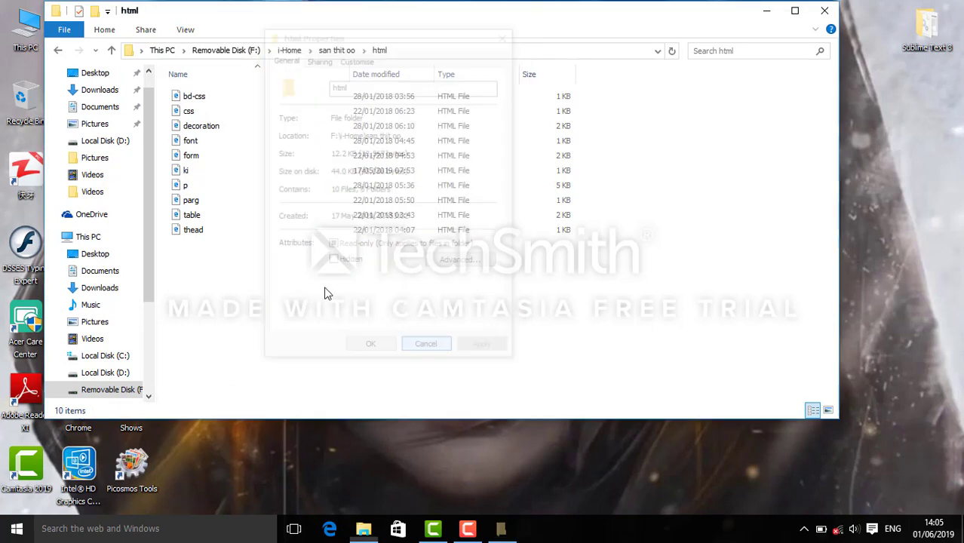
right_click(193, 111)
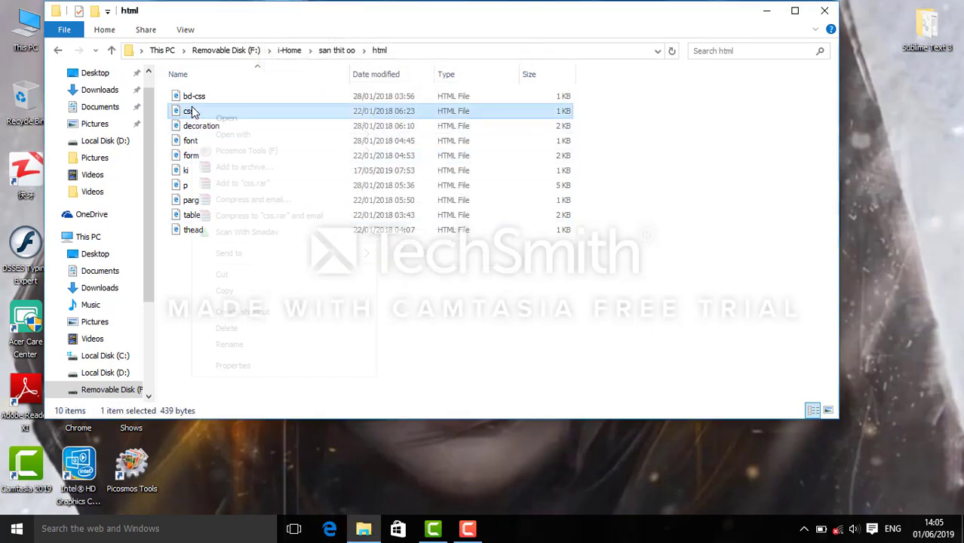
click(270, 366)
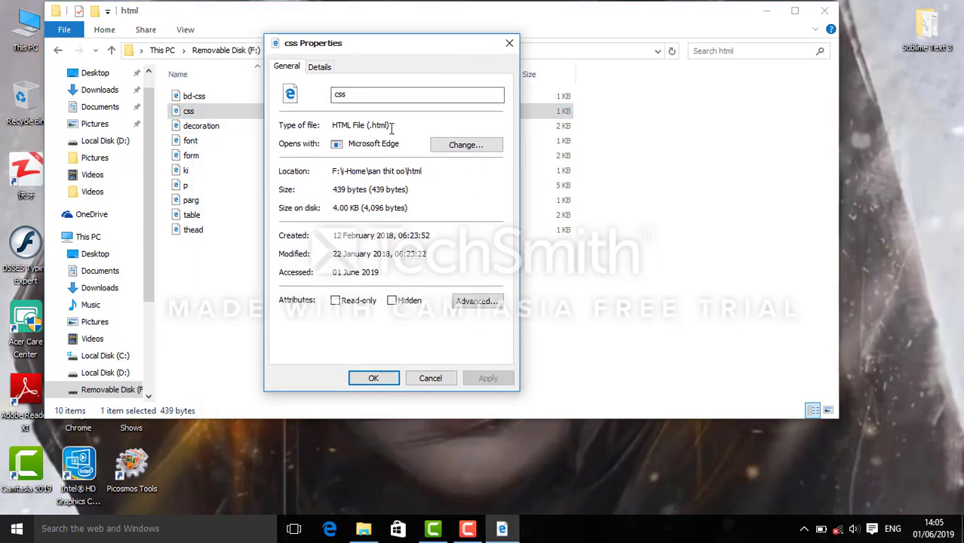
drag(394, 123, 353, 126)
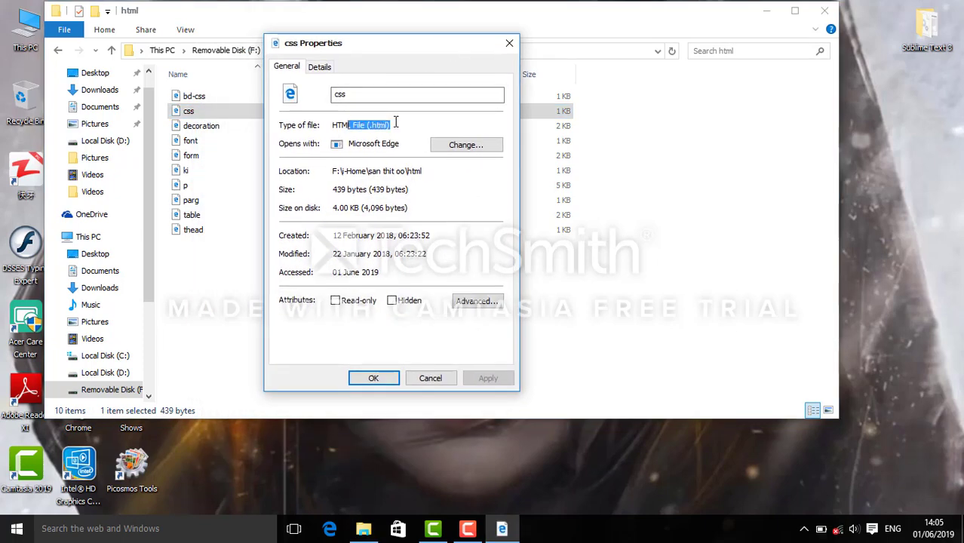
drag(392, 125, 332, 126)
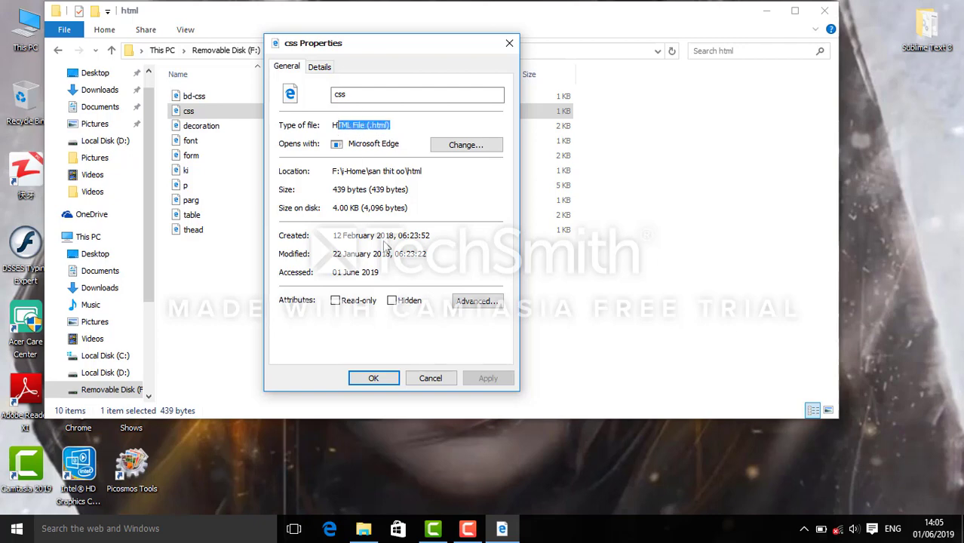
click(437, 374)
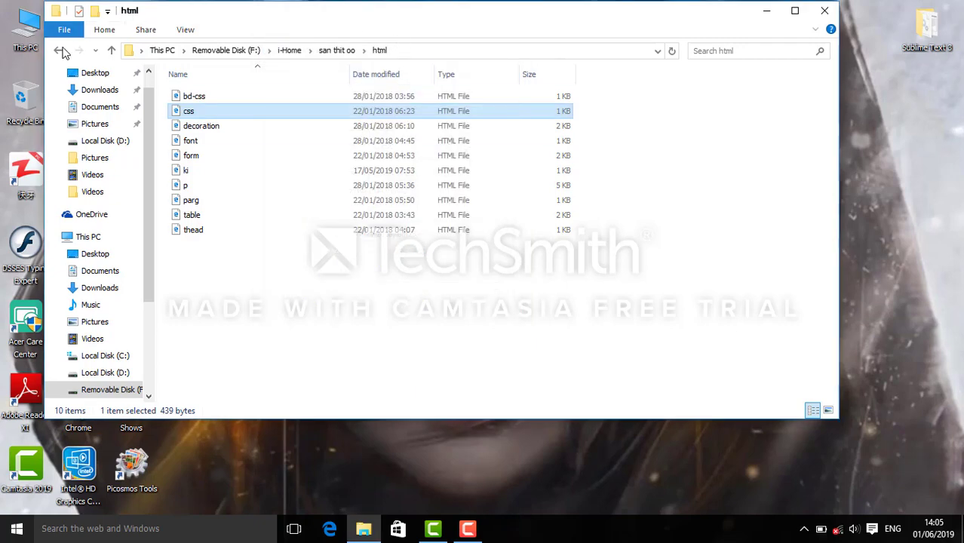
Step: Go back up to This PC and open Local Disk (D:)
click(60, 50)
click(58, 51)
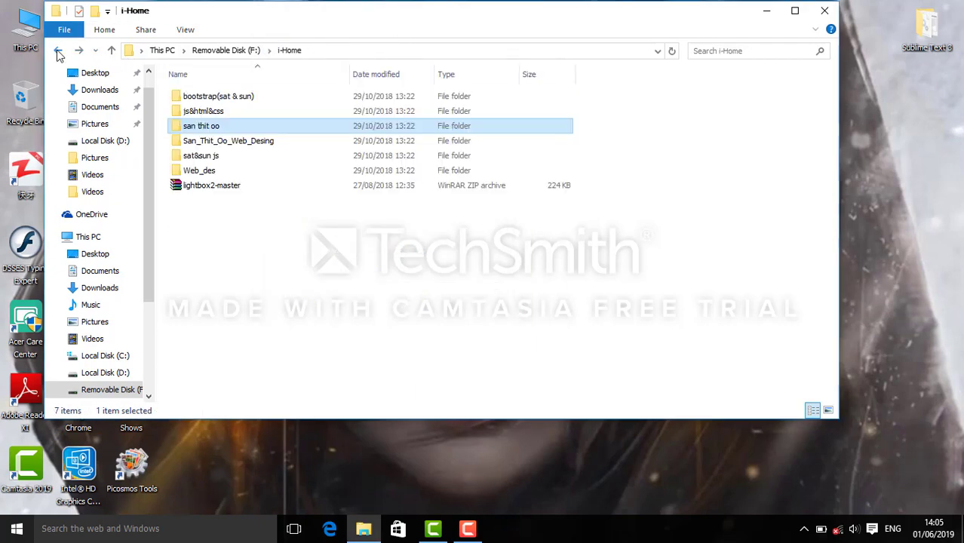
click(58, 51)
click(59, 51)
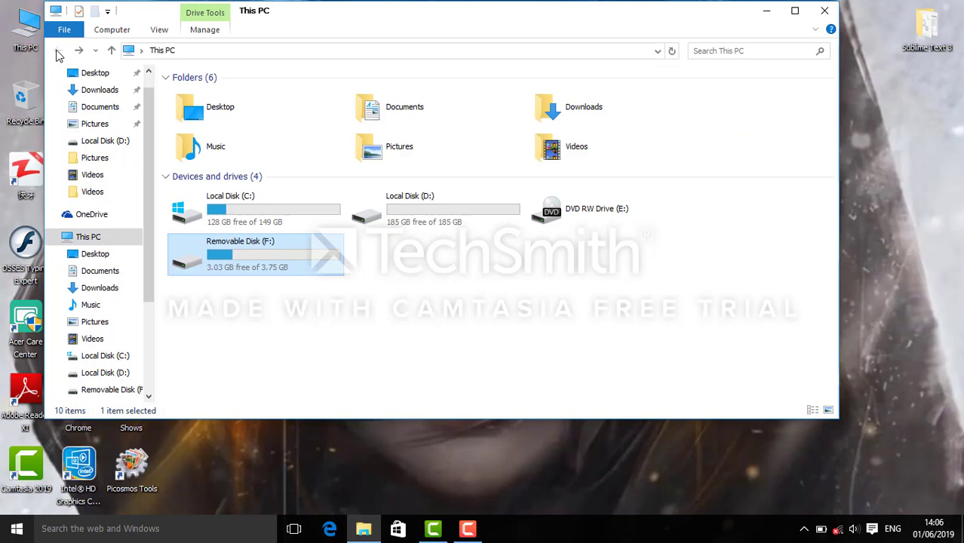
drag(474, 25, 497, 25)
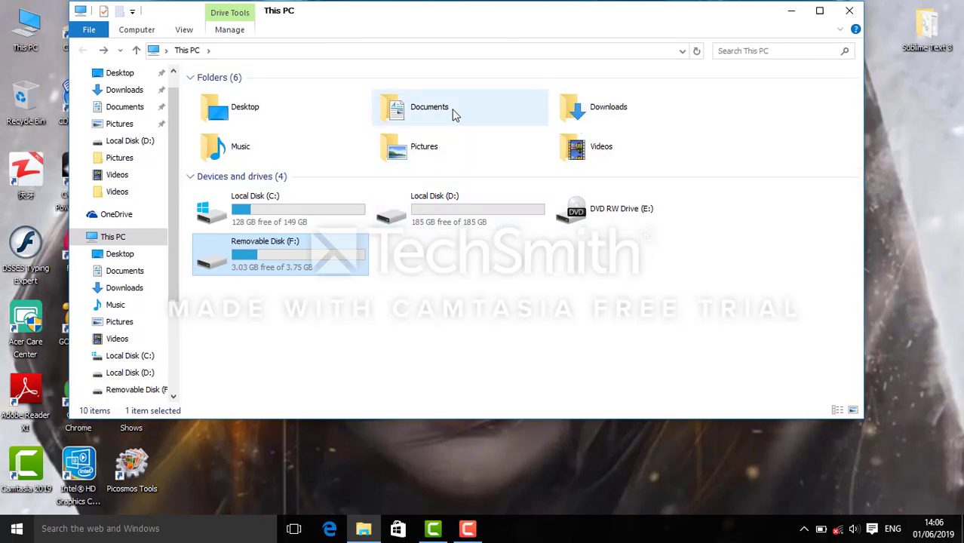
double_click(419, 109)
click(85, 50)
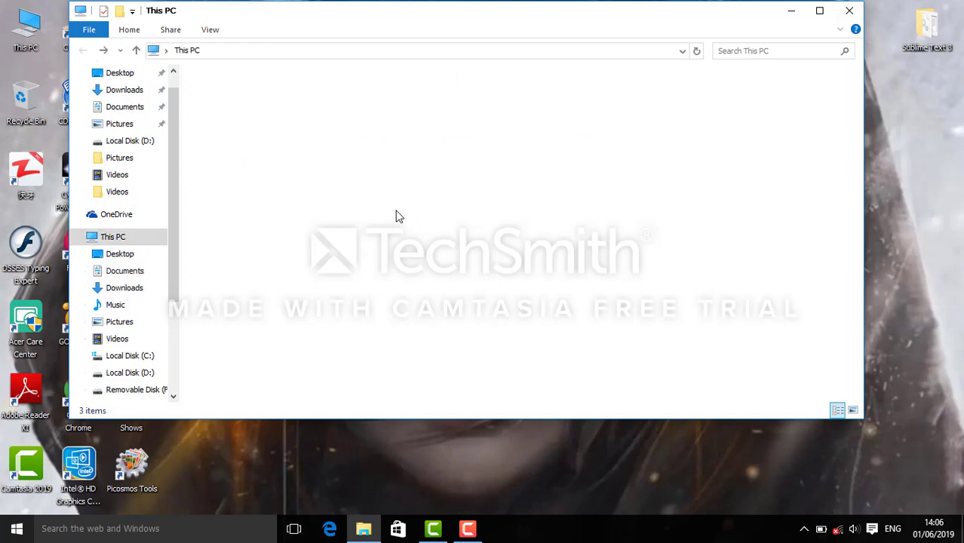
double_click(454, 210)
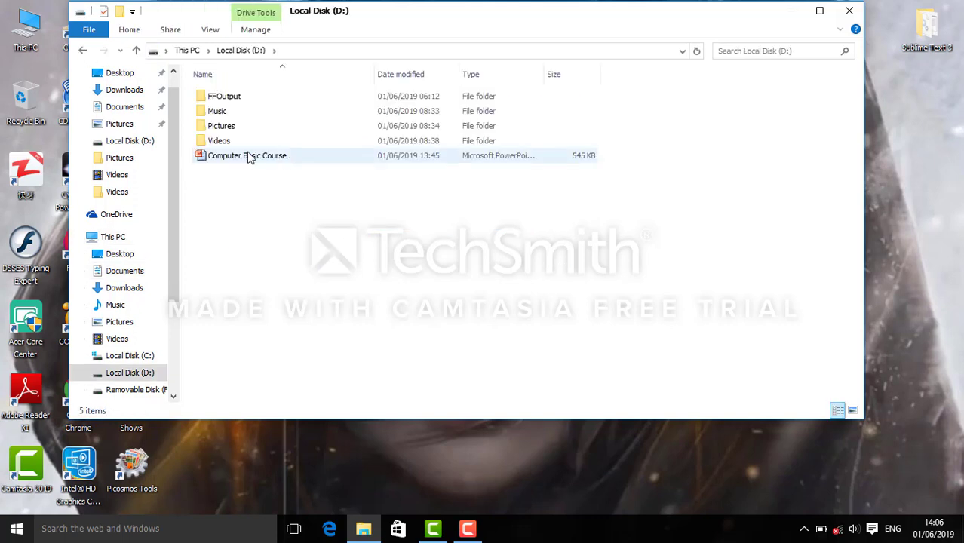
Step: Highlight Computer Basic Course's PowerPoint Presentation (.pptx) type in its properties, then close them
click(254, 163)
right_click(254, 164)
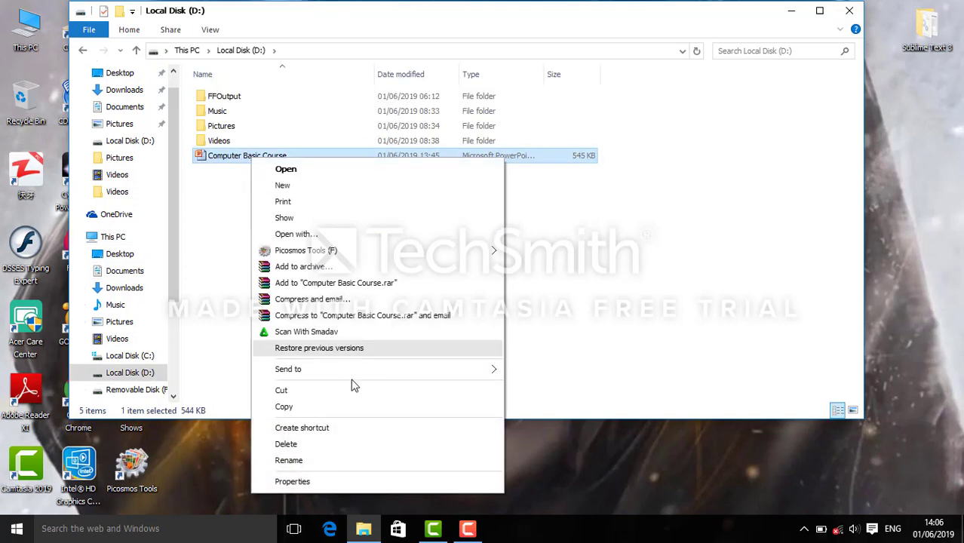
click(325, 483)
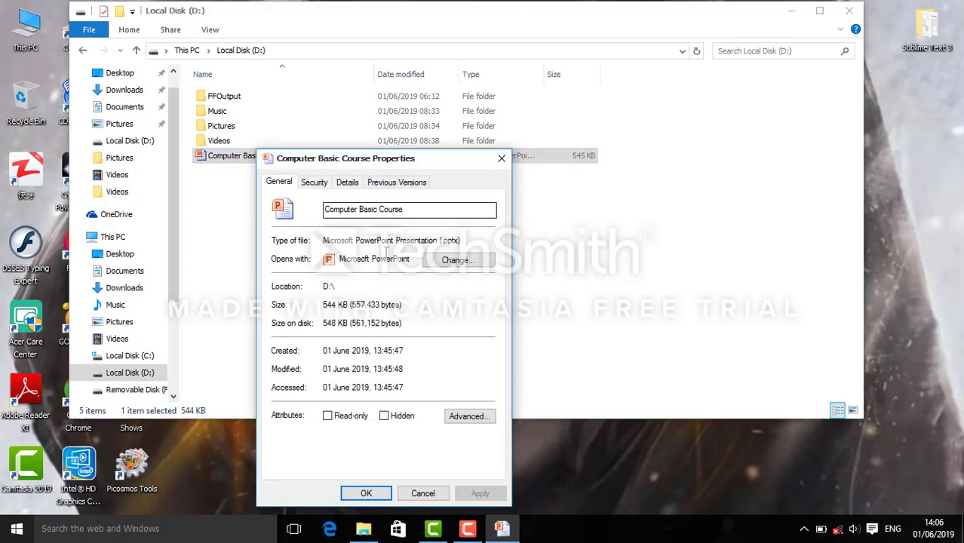
drag(490, 162, 498, 62)
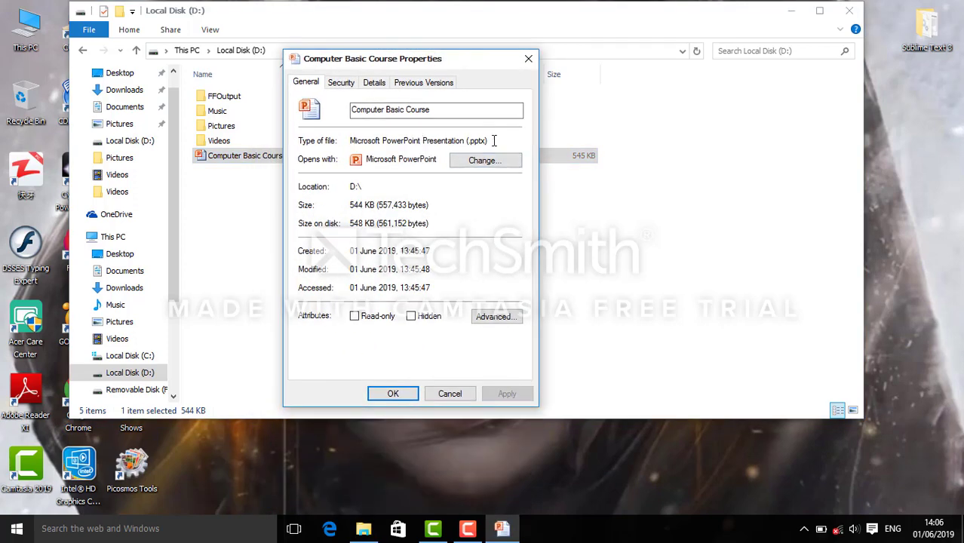
drag(488, 141, 461, 145)
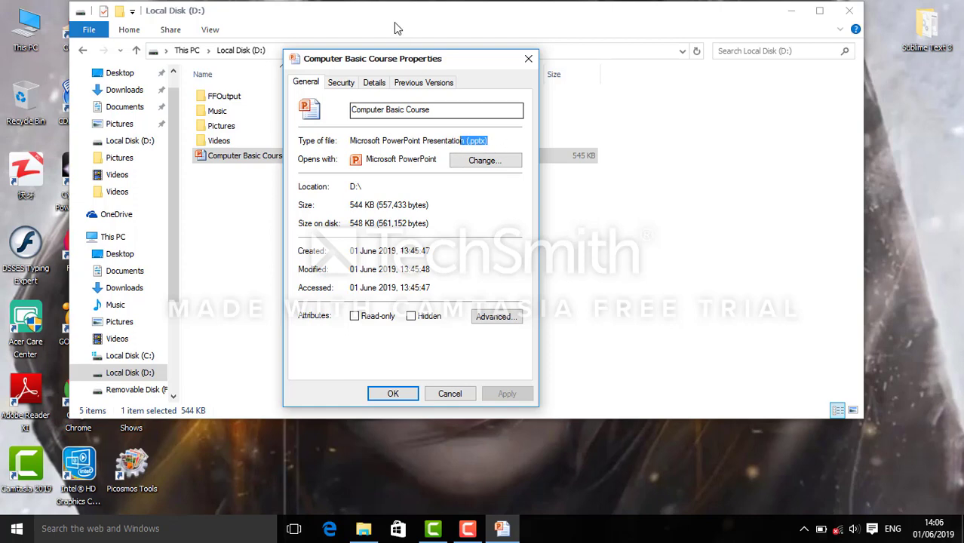
drag(396, 53, 457, 38)
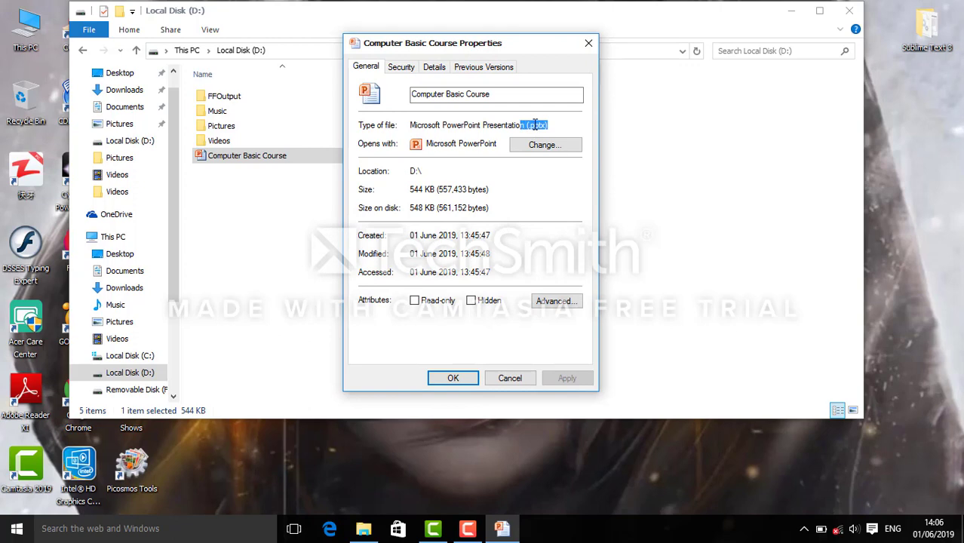
click(588, 43)
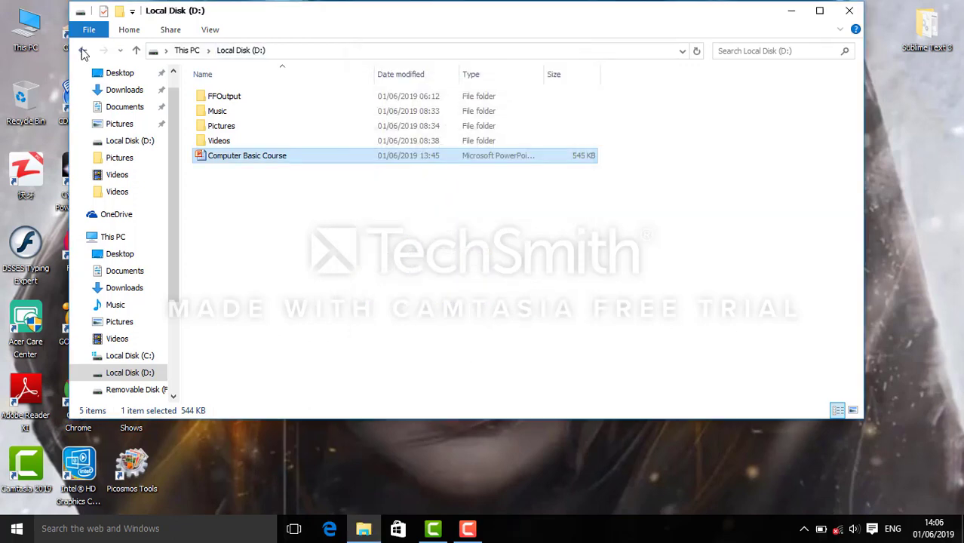
Step: Close File Explorer, launch Notepad from the Run box, and type 'helo'
click(83, 50)
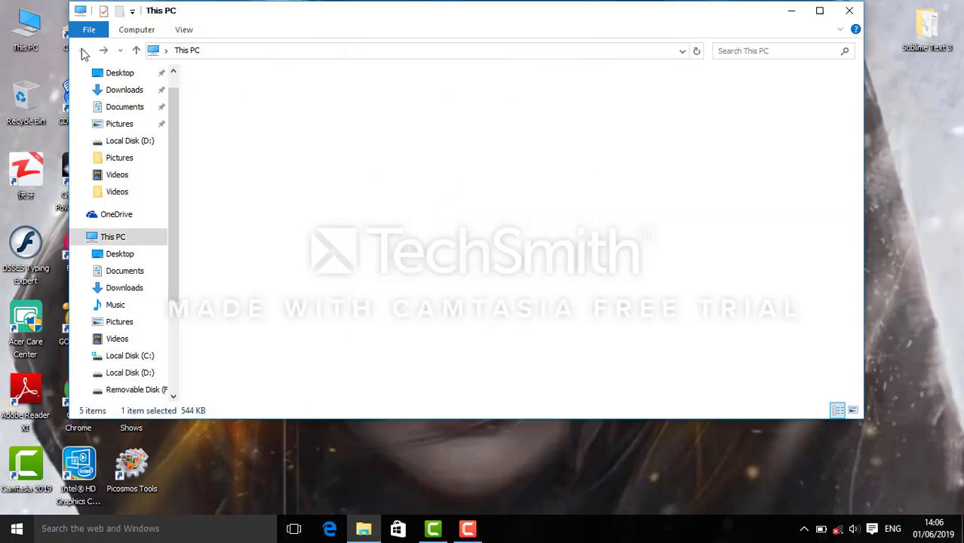
click(848, 12)
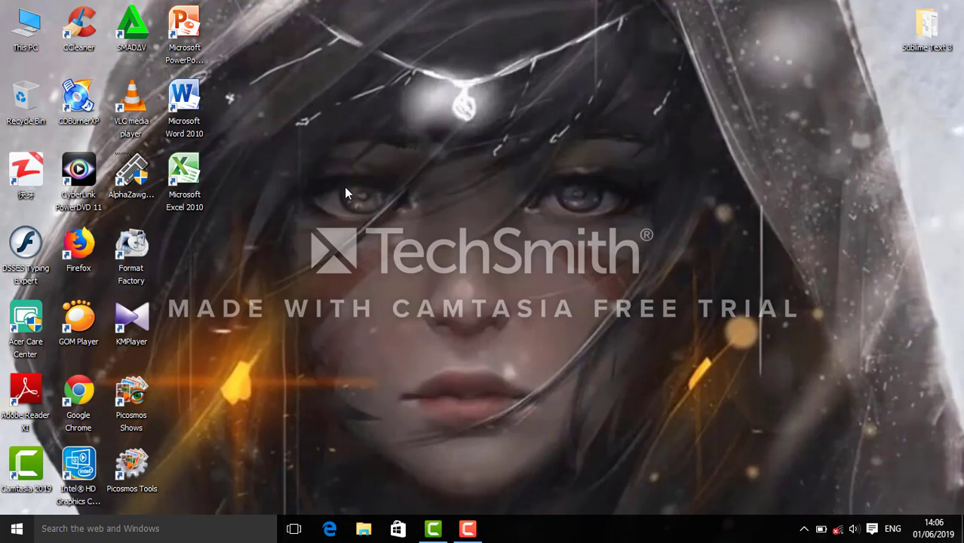
key(super+r)
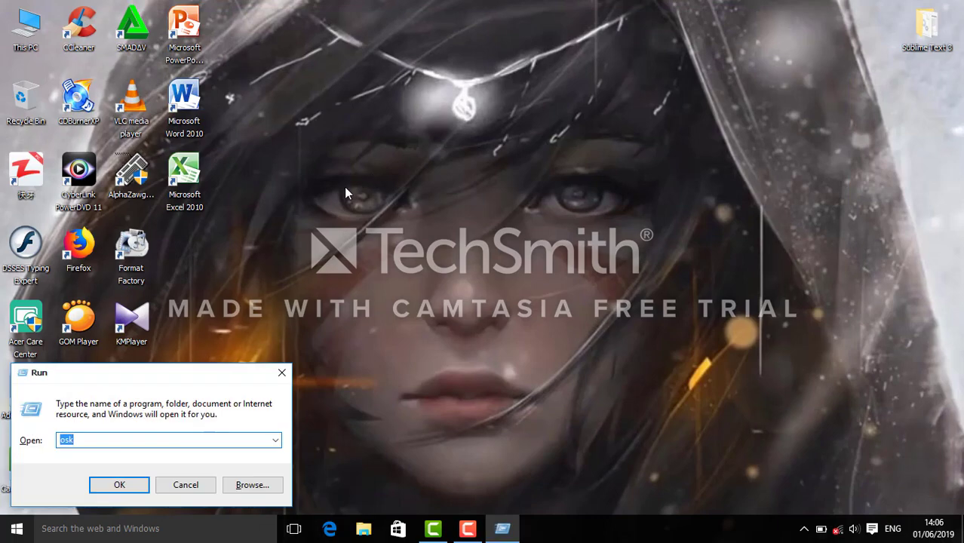
text(notep)
key(Return)
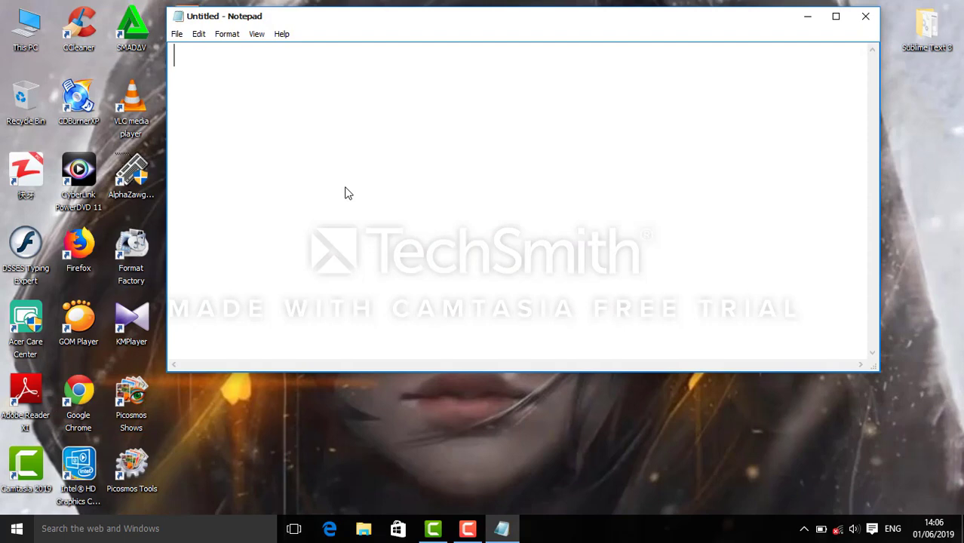
text(helo)
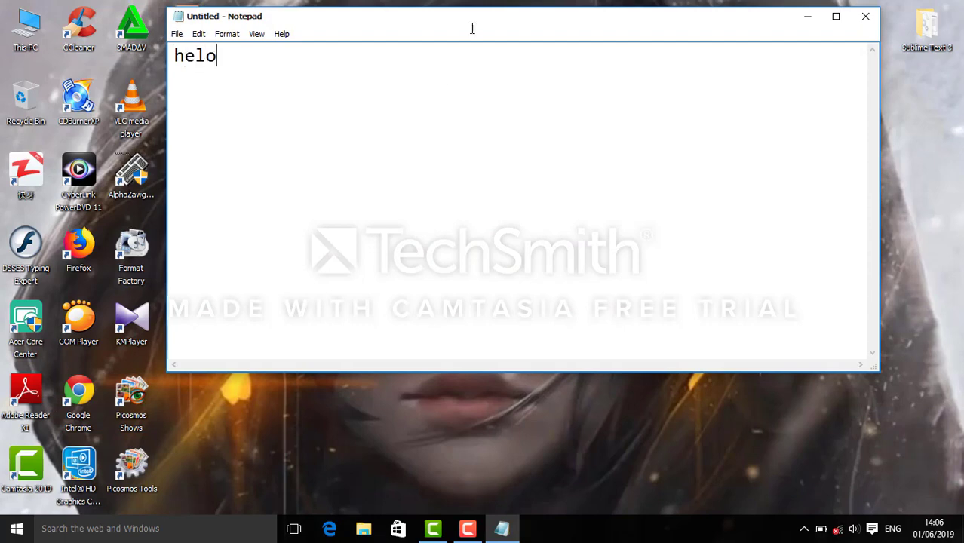
Step: Save the note to the Desktop as fff and close Notepad
click(176, 35)
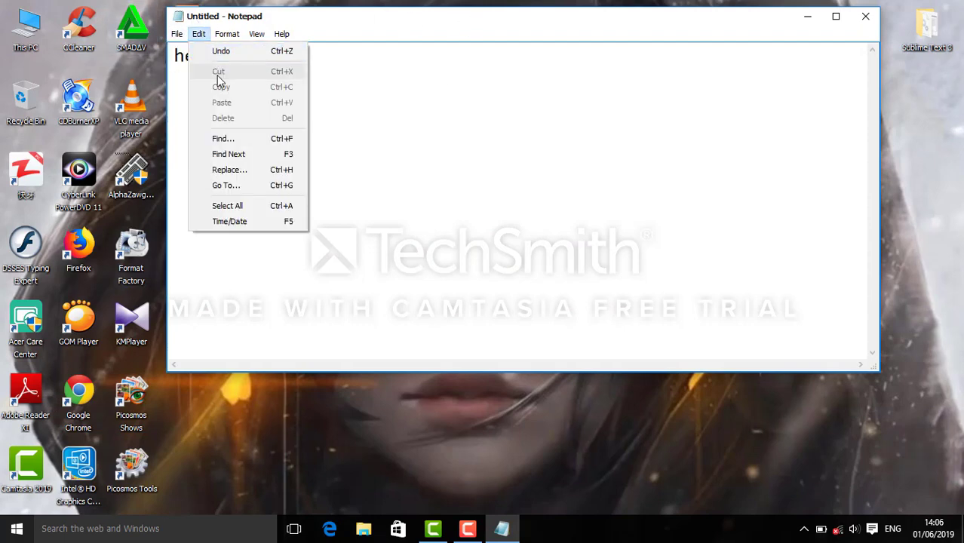
click(206, 83)
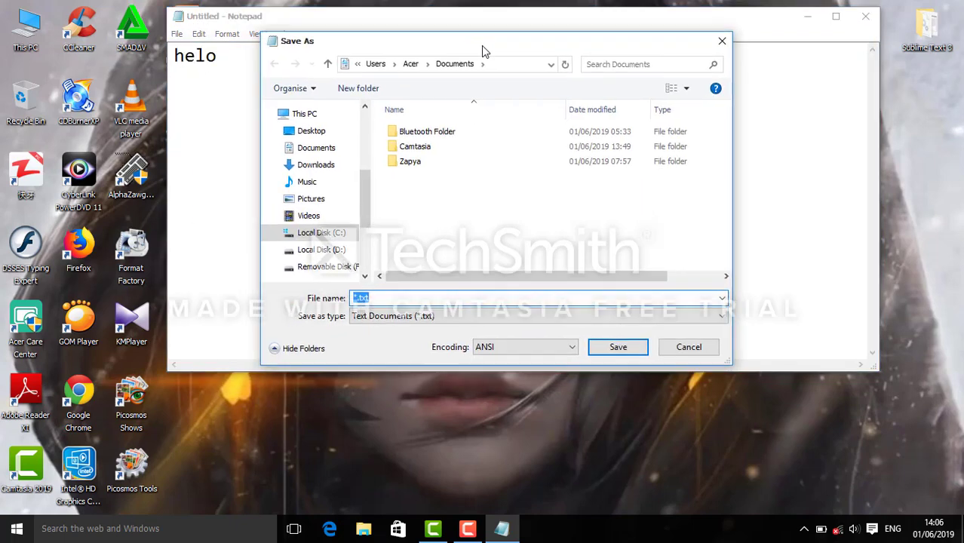
click(311, 130)
click(442, 296)
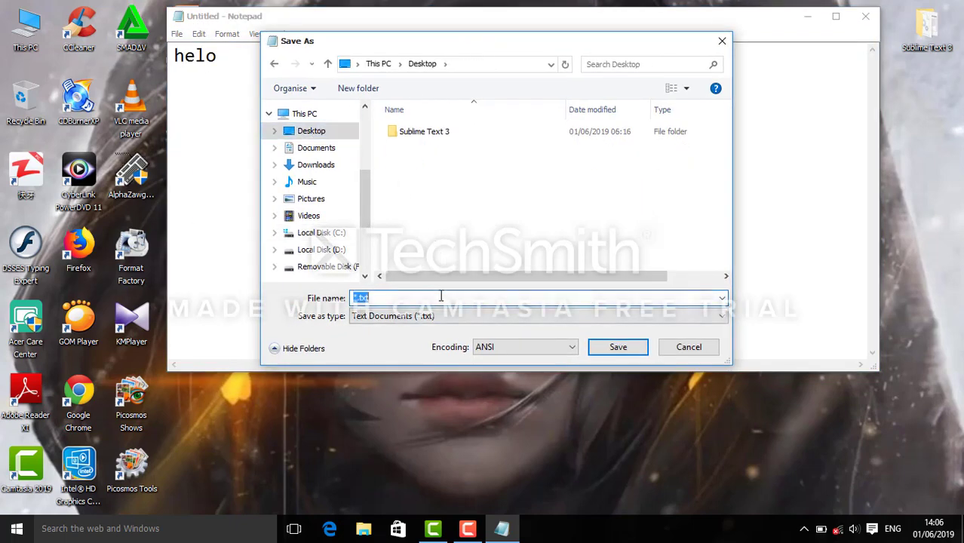
text(fff)
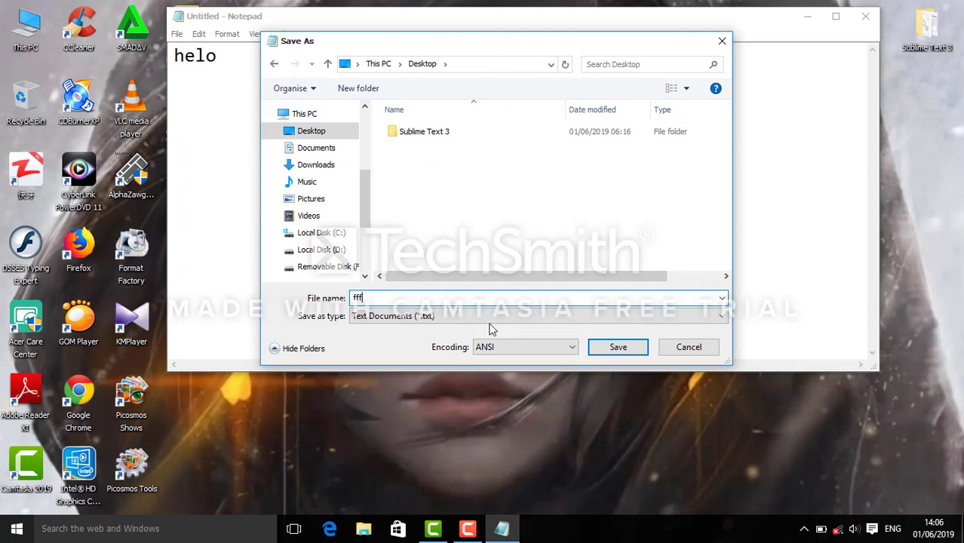
click(638, 347)
click(860, 17)
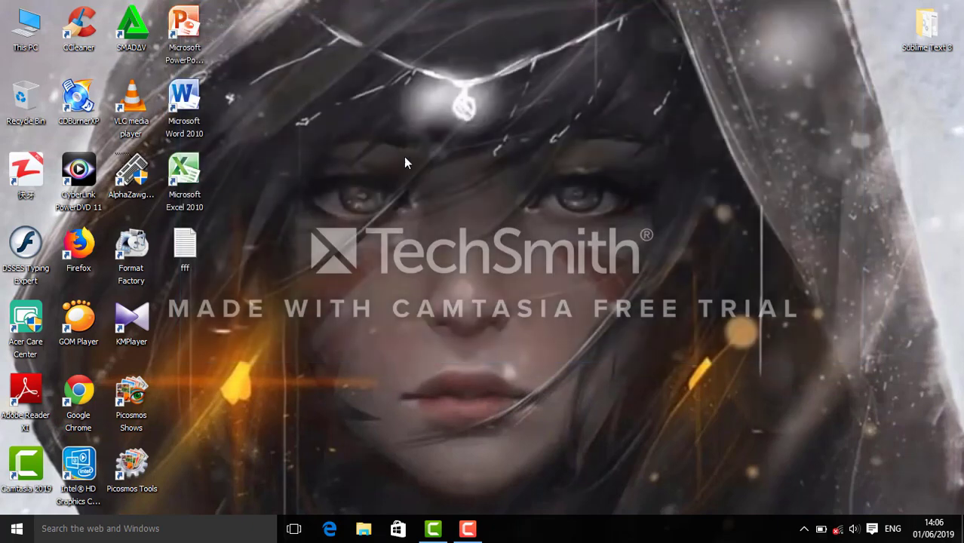
Step: Move the fff icon to the top middle and highlight its Text Document (.txt) type in Properties
drag(185, 249, 398, 121)
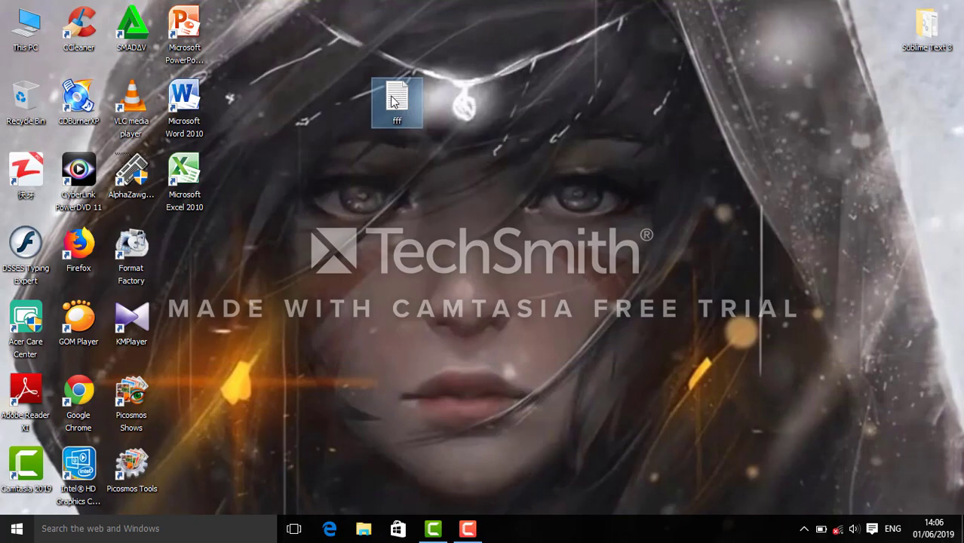
right_click(393, 102)
click(424, 425)
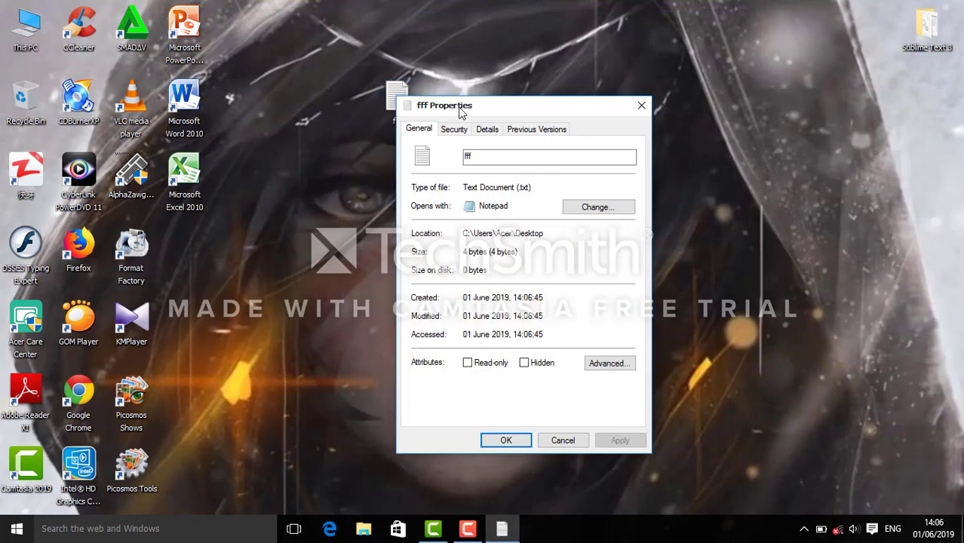
drag(488, 111, 523, 46)
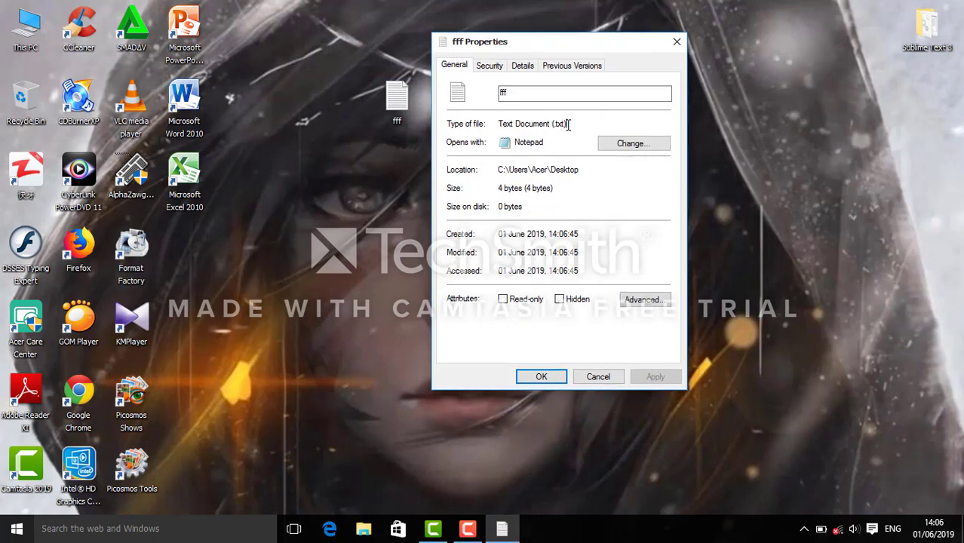
drag(568, 125, 548, 122)
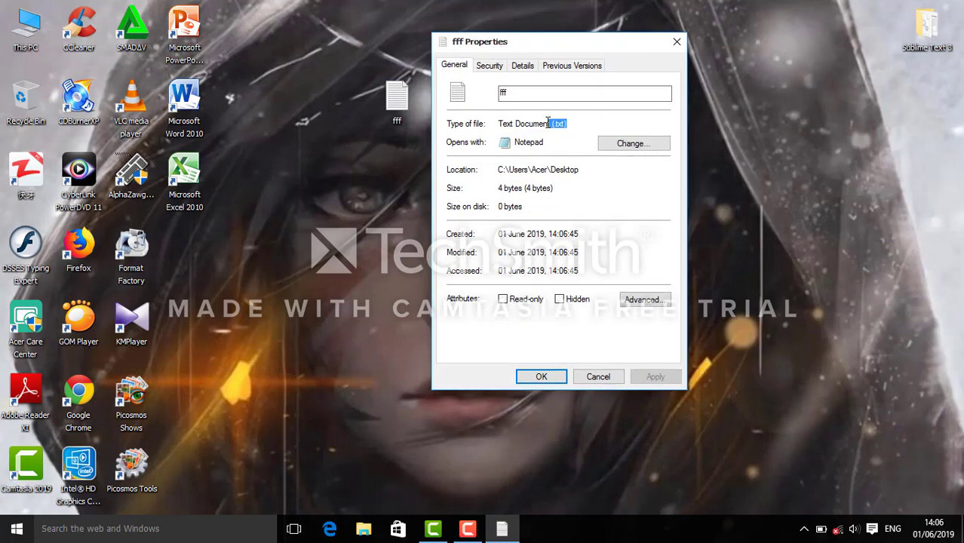
click(593, 380)
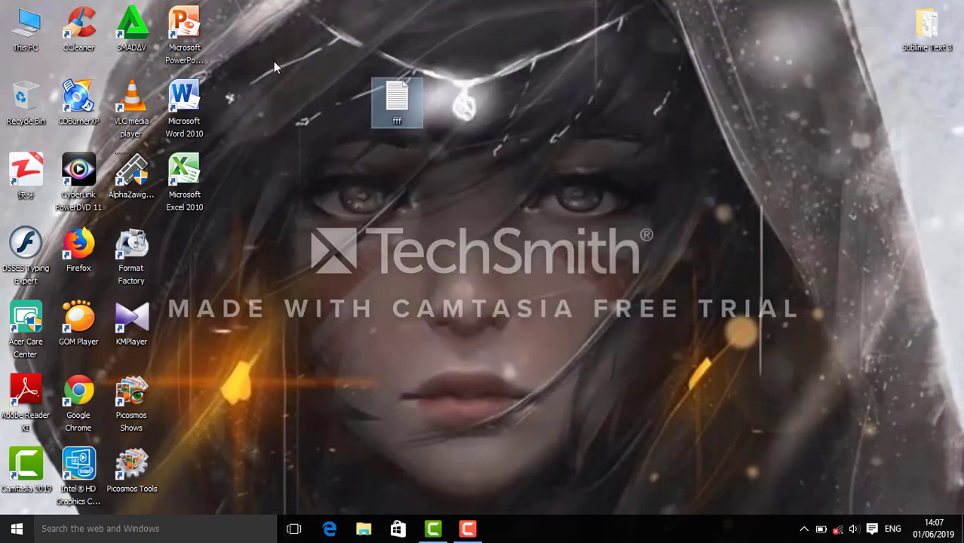
Step: Refresh the desktop twice
right_click(272, 61)
click(310, 103)
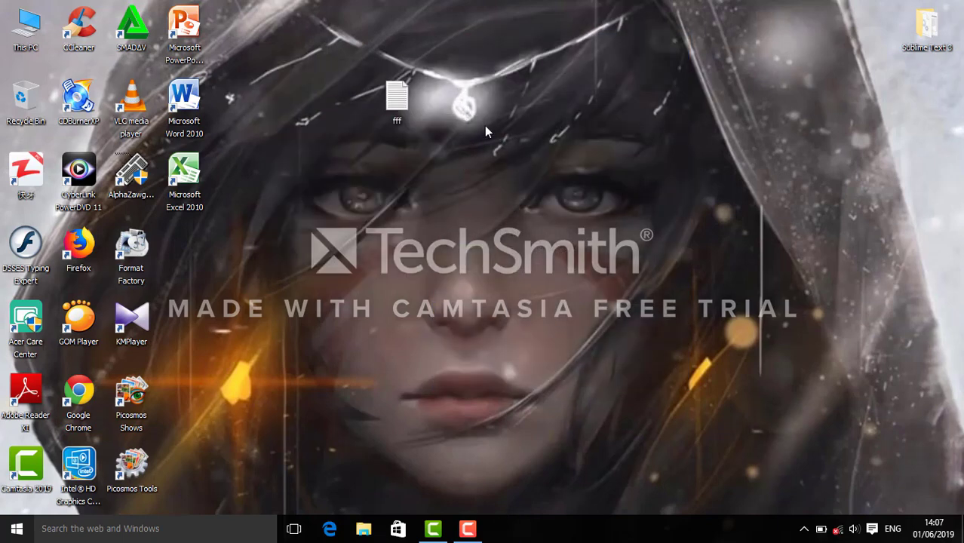
right_click(275, 41)
click(309, 83)
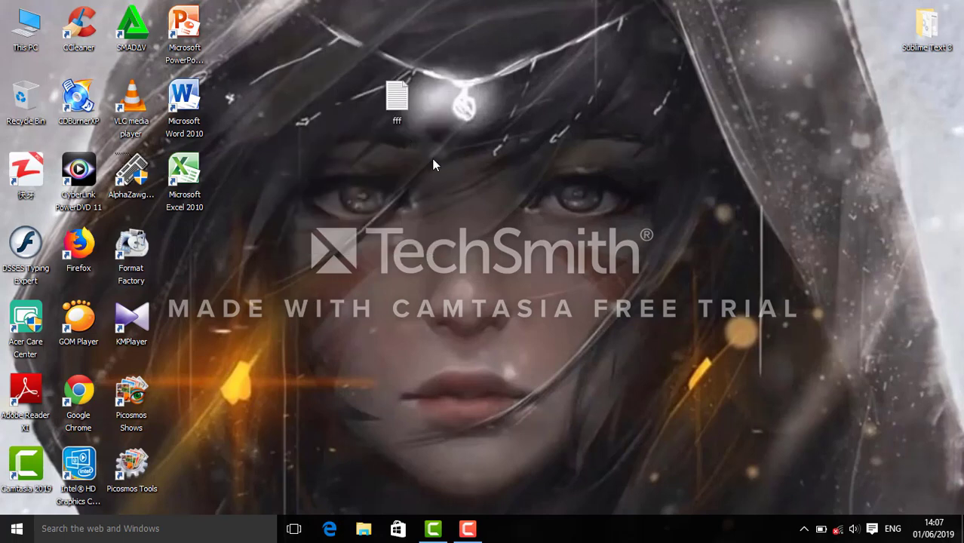